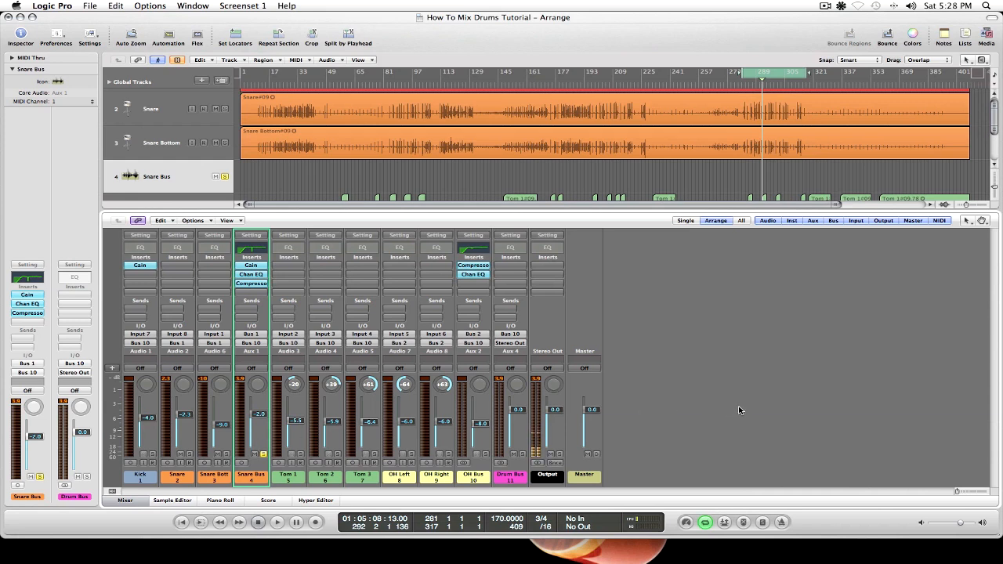
Play back the looped section of the soloed Snare Bus and stop it.
{"action": "key", "text": "space"}
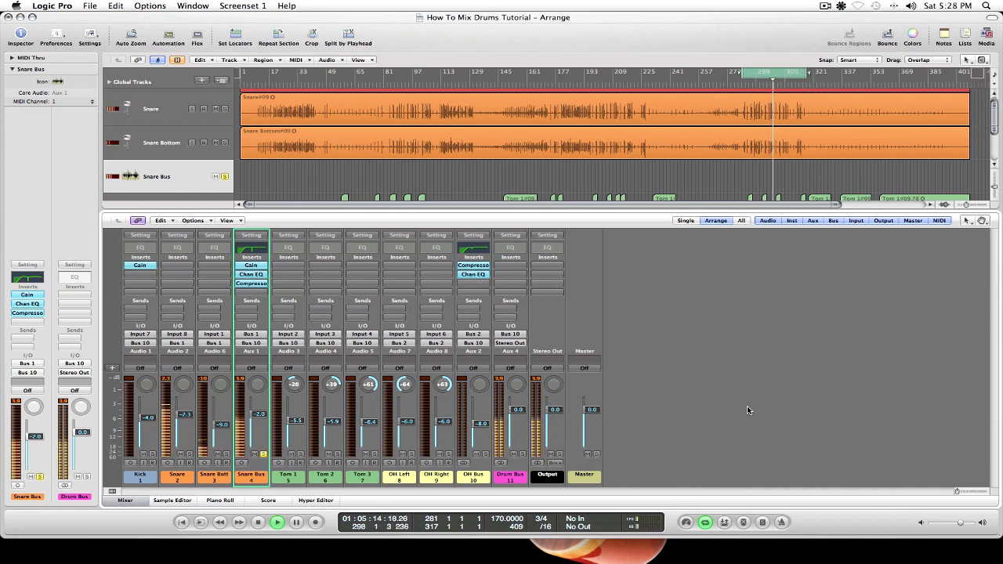
{"action": "key", "text": "space"}
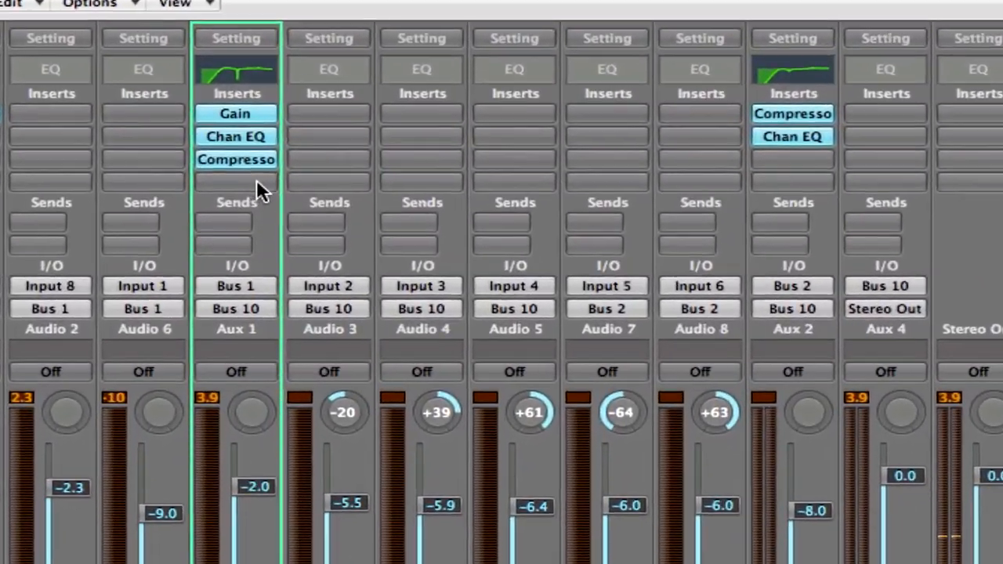
Insert a mono Noise Gate after the compressor on the Snare Bus and load its Percussion Gate preset.
{"action": "left_click", "coordinate": [238, 183]}
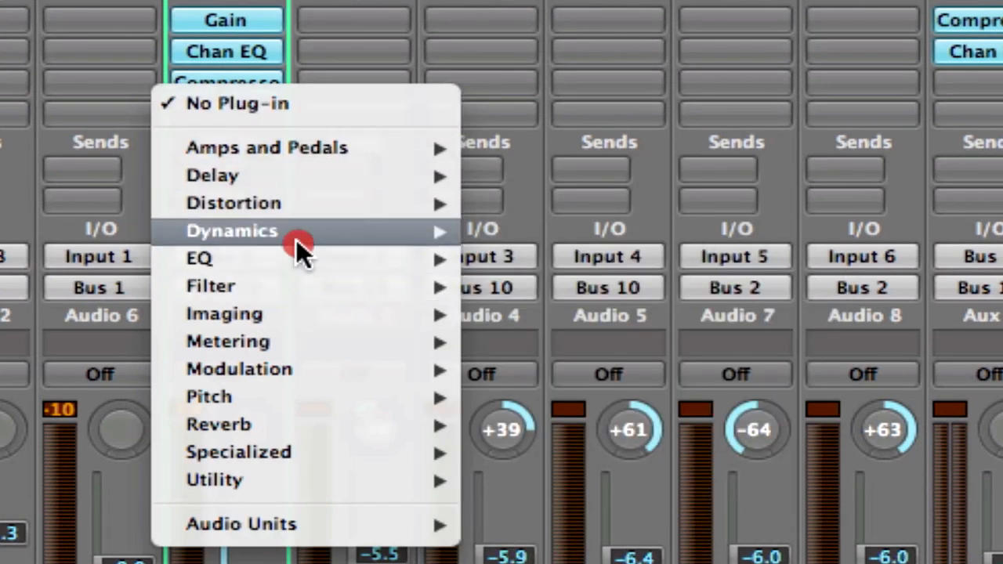
{"action": "mouse_move", "coordinate": [296, 232]}
{"action": "mouse_move", "coordinate": [688, 451]}
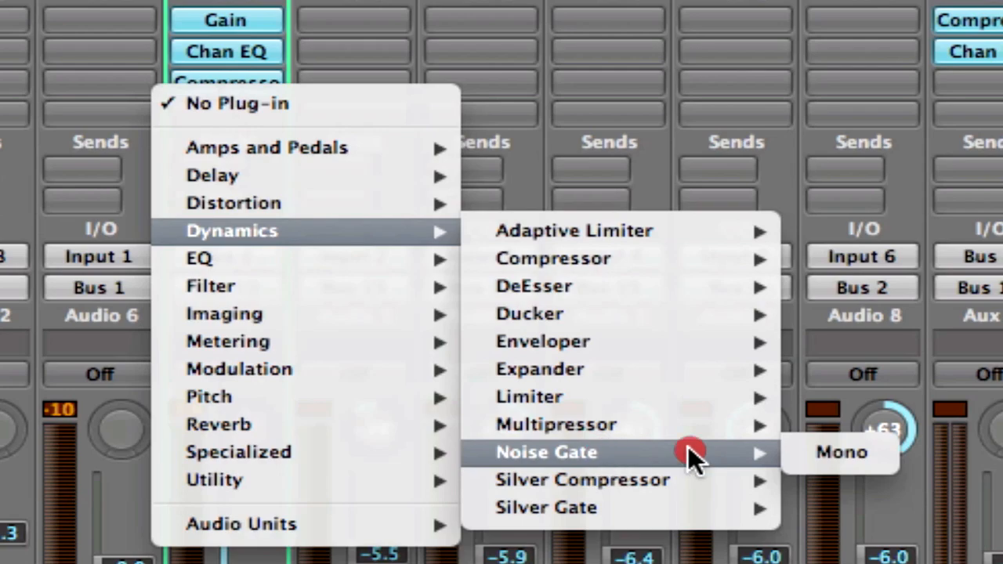
{"action": "left_click", "coordinate": [885, 453]}
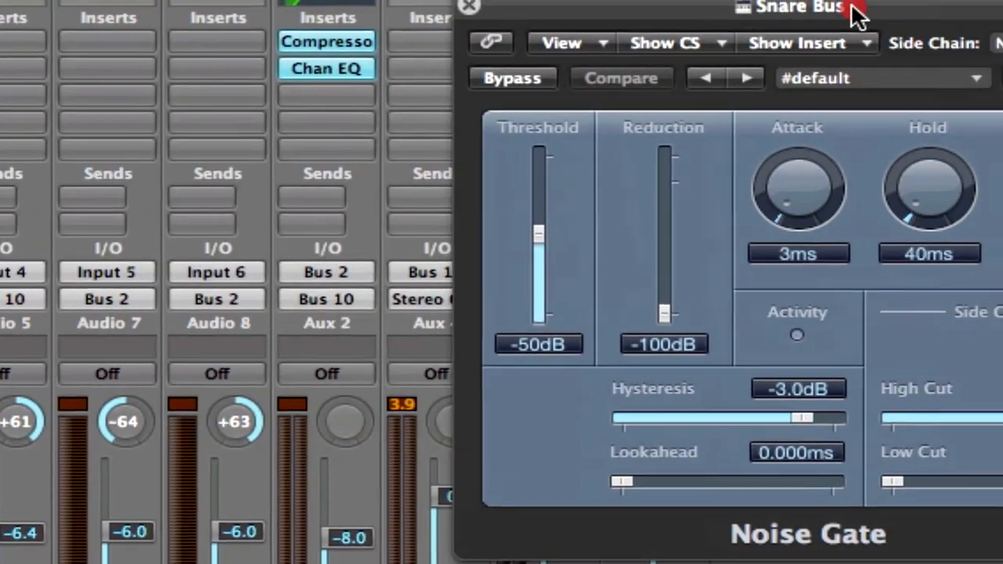
{"action": "left_click_drag", "start_coordinate": [851, 7], "coordinate": [562, 17]}
{"action": "left_click_drag", "start_coordinate": [425, 18], "coordinate": [411, 19]}
{"action": "left_click", "coordinate": [542, 84]}
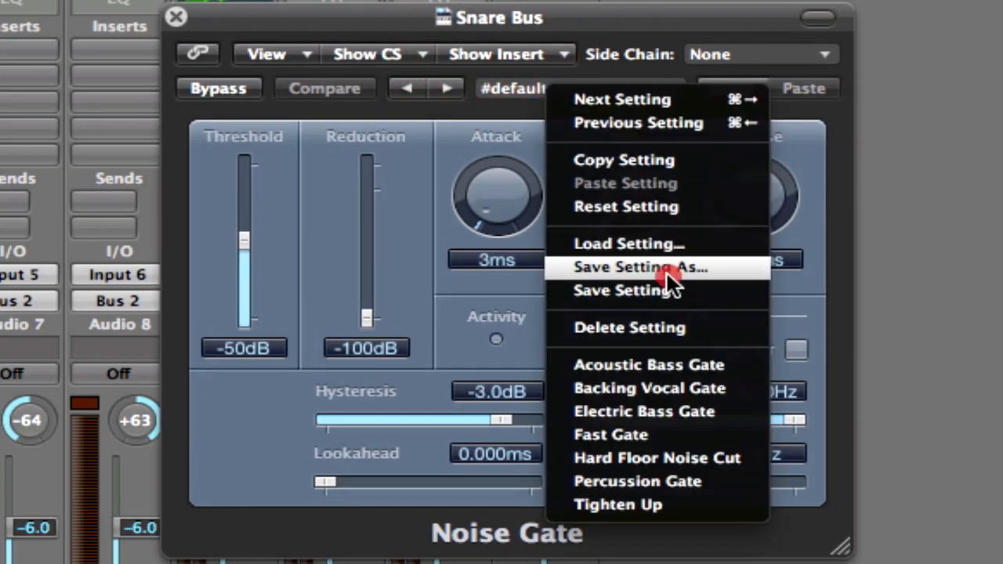
{"action": "left_click", "coordinate": [663, 481]}
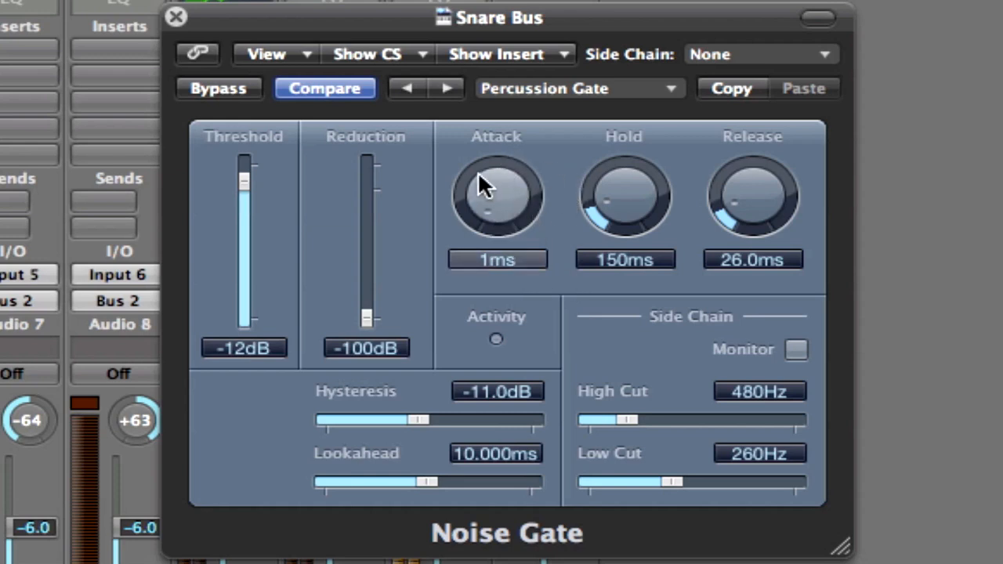
Set the noise gate's attack to 4 ms, hold to 200 ms and release to about 253 ms.
{"action": "left_click_drag", "start_coordinate": [506, 199], "coordinate": [501, 192]}
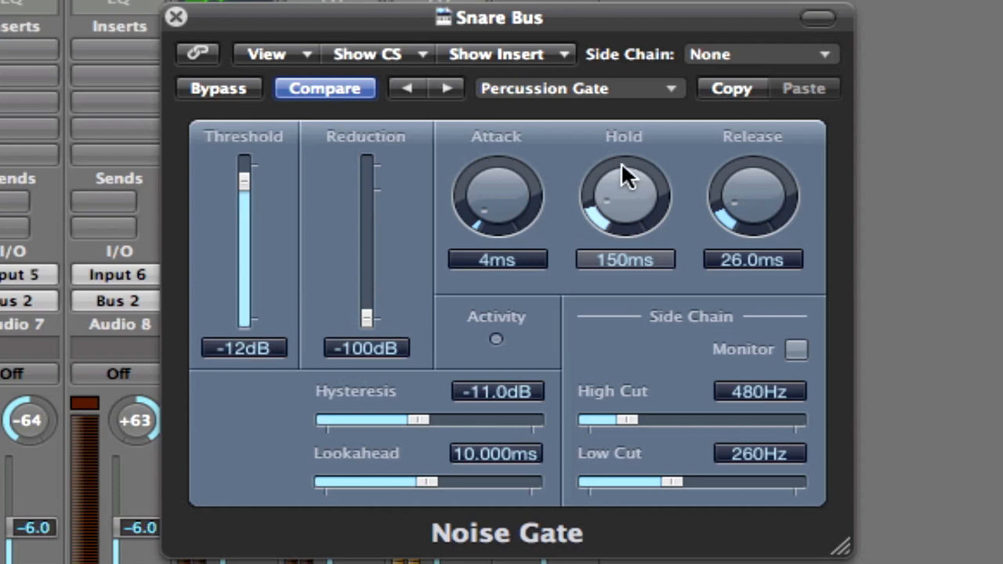
{"action": "left_click_drag", "start_coordinate": [635, 219], "coordinate": [635, 205]}
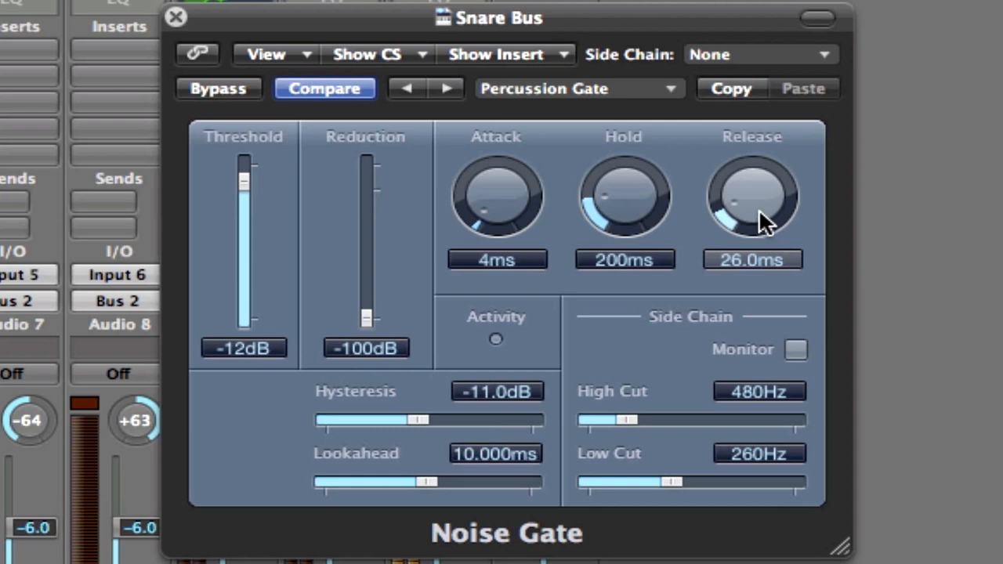
{"action": "mouse_move", "coordinate": [759, 212]}
{"action": "left_mouse_down"}
{"action": "mouse_move", "coordinate": [757, 145]}
{"action": "mouse_move", "coordinate": [761, 219]}
{"action": "mouse_move", "coordinate": [757, 194]}
{"action": "left_mouse_up"}
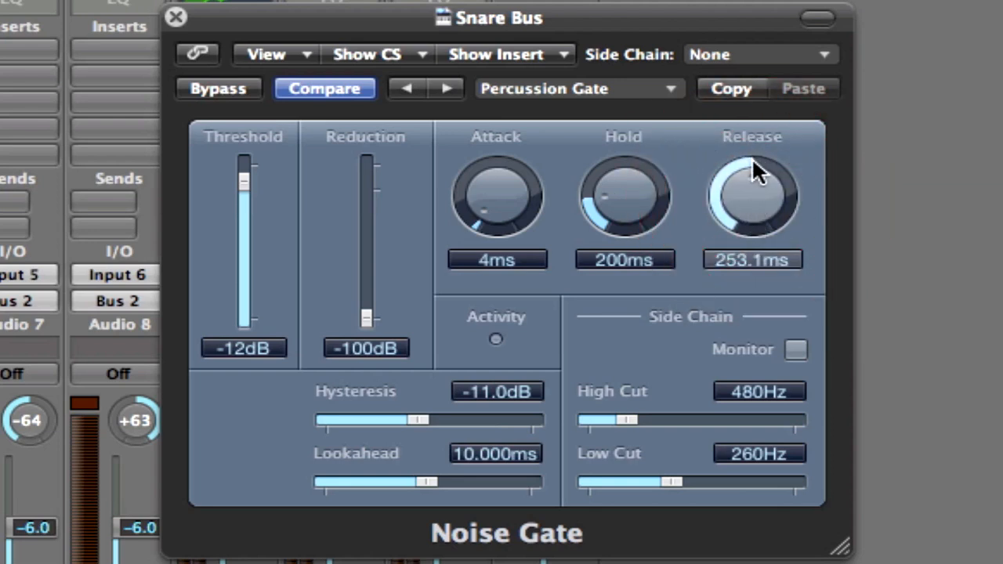
Set the noise gate's threshold to -21 dB.
{"action": "left_click_drag", "start_coordinate": [248, 180], "coordinate": [243, 222]}
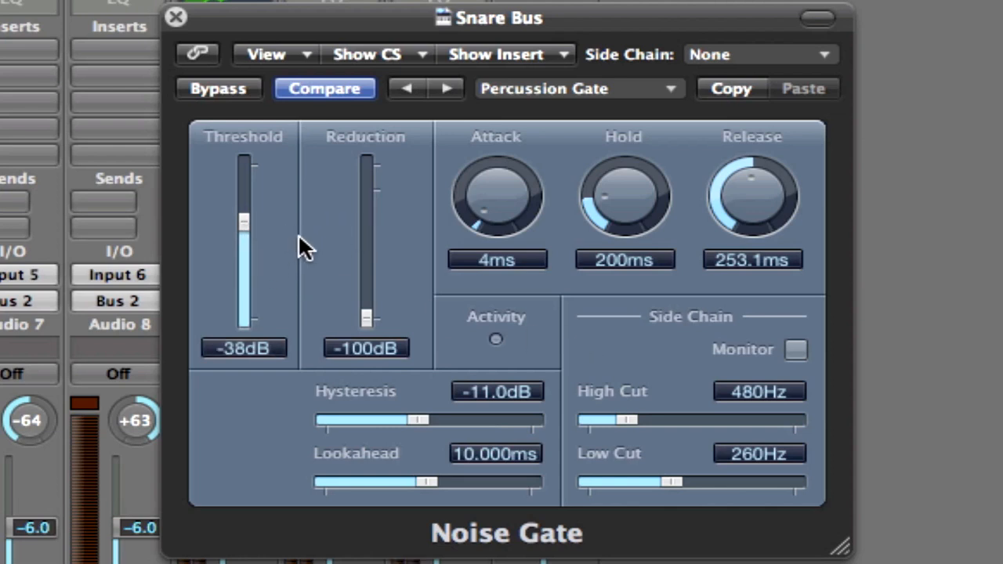
{"action": "left_click", "coordinate": [243, 222]}
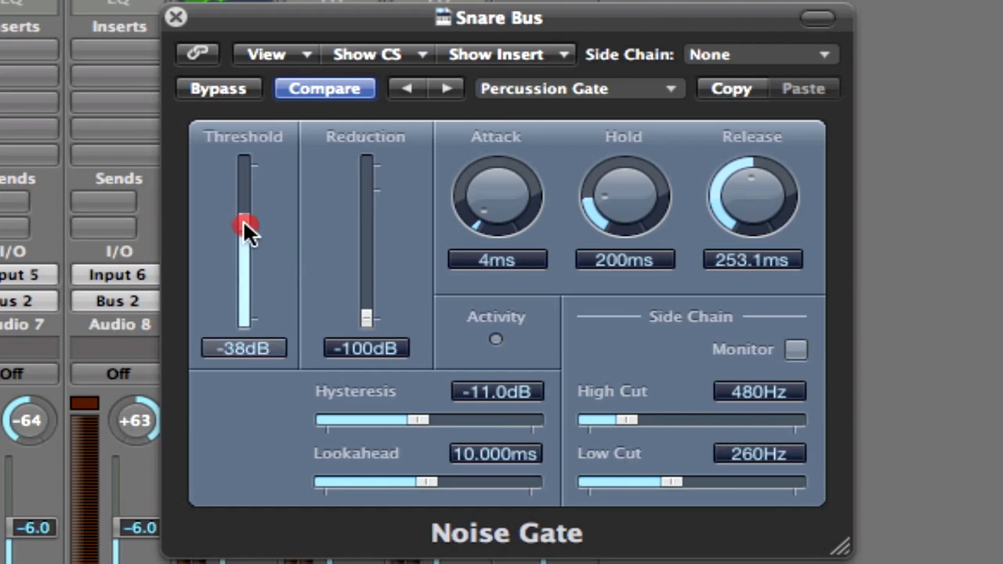
{"action": "left_click_drag", "start_coordinate": [243, 222], "coordinate": [242, 196]}
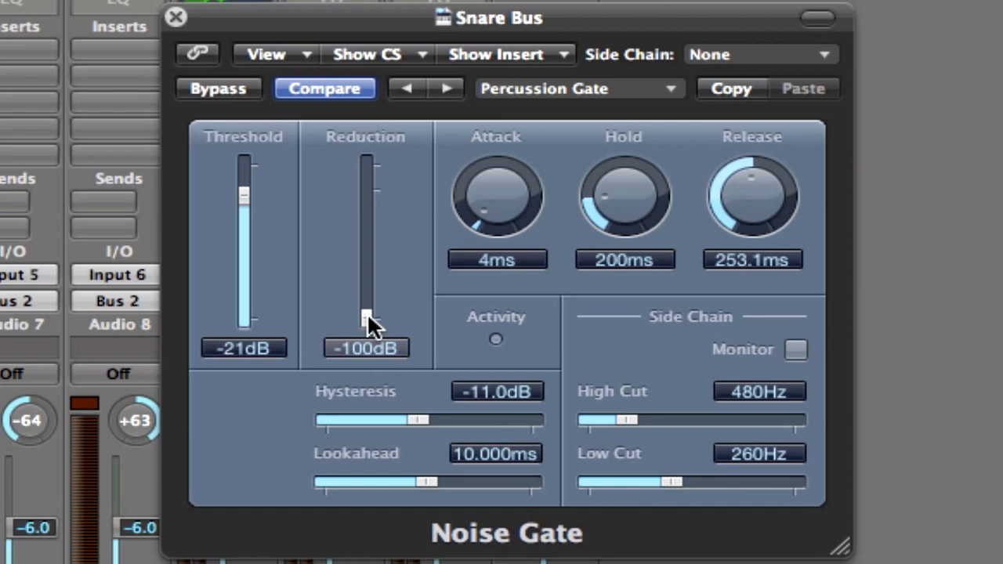
Set the noise gate's reduction to -24 dB and compare the sound with the gate bypassed and active.
{"action": "left_click_drag", "start_coordinate": [367, 317], "coordinate": [369, 210]}
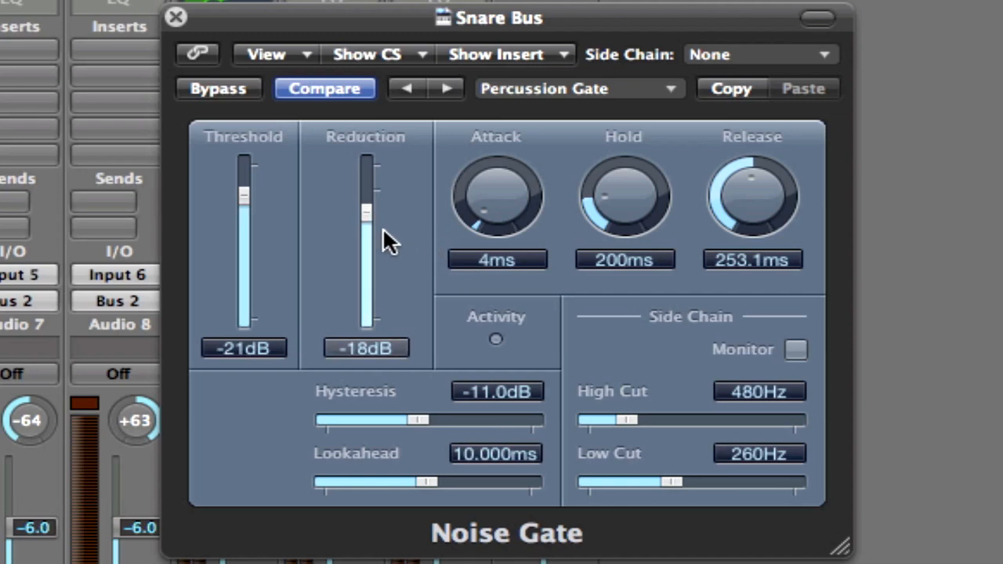
{"action": "left_click_drag", "start_coordinate": [366, 213], "coordinate": [370, 234]}
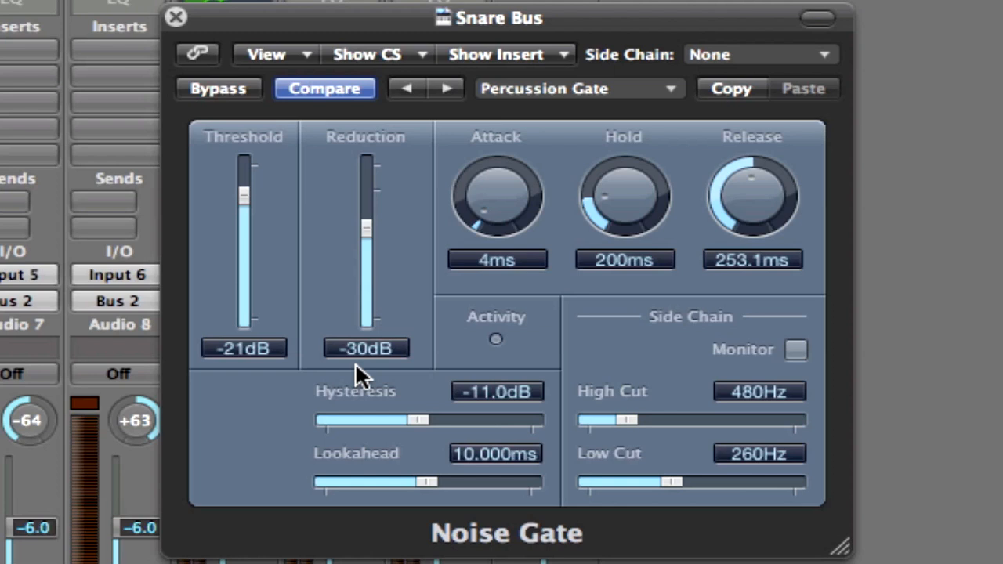
{"action": "left_click", "coordinate": [366, 227]}
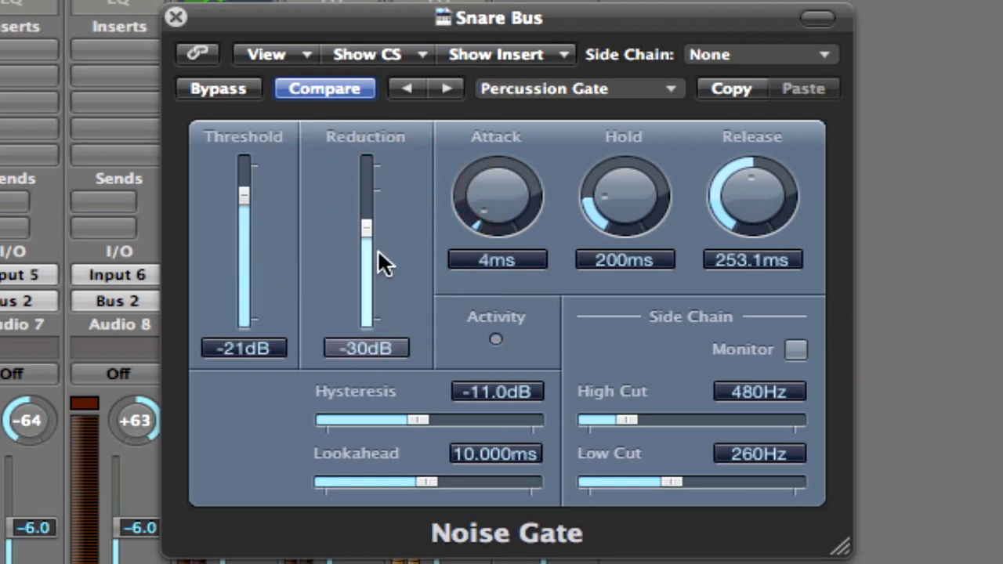
{"action": "mouse_move", "coordinate": [365, 226]}
{"action": "left_mouse_down"}
{"action": "mouse_move", "coordinate": [367, 204]}
{"action": "mouse_move", "coordinate": [364, 215]}
{"action": "left_mouse_up"}
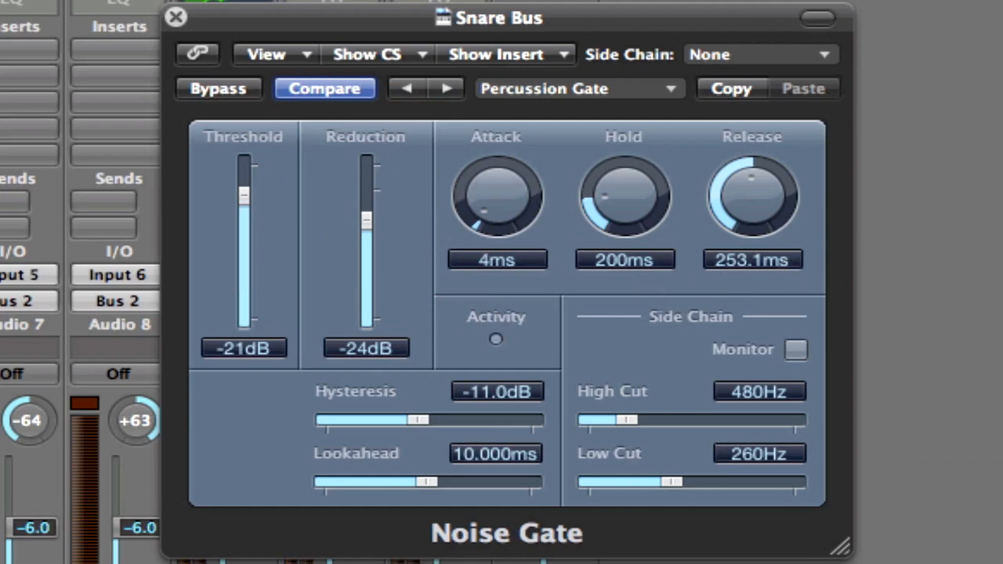
{"action": "left_click", "coordinate": [234, 92]}
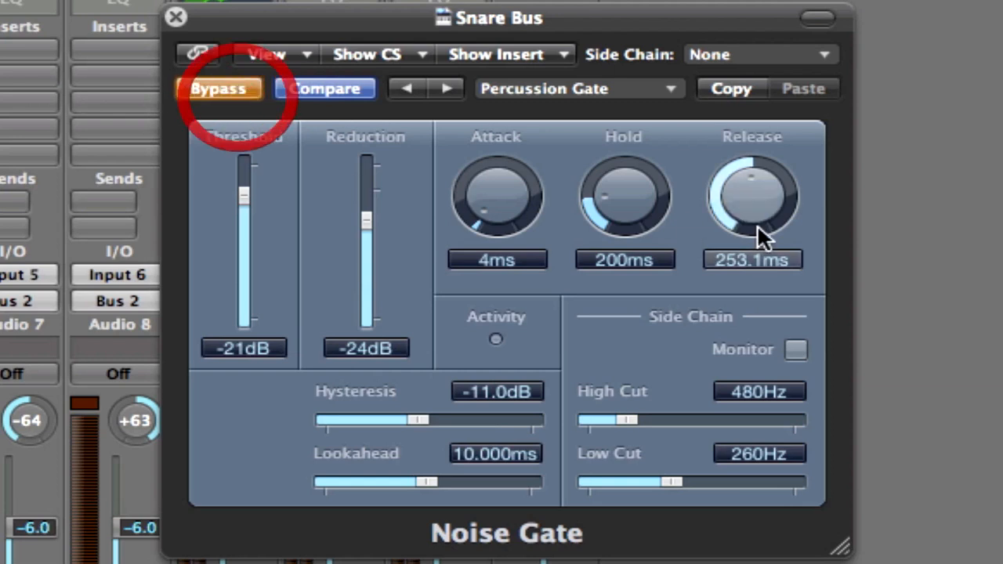
{"action": "left_click", "coordinate": [238, 91]}
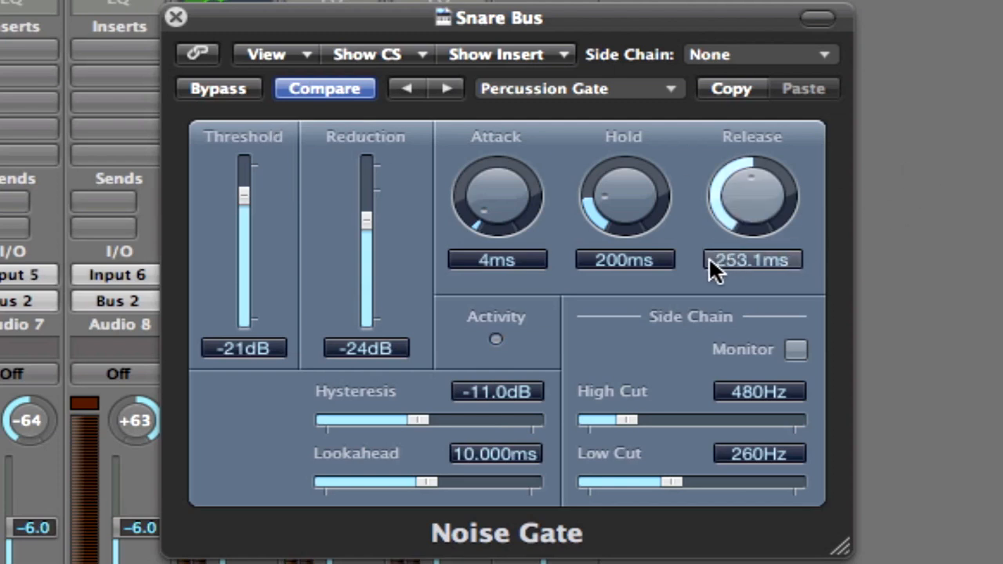
Lengthen the noise gate's release to about 298 ms.
{"action": "left_click", "coordinate": [760, 204]}
{"action": "left_click_drag", "start_coordinate": [760, 206], "coordinate": [760, 198]}
{"action": "left_click_drag", "start_coordinate": [760, 200], "coordinate": [760, 202]}
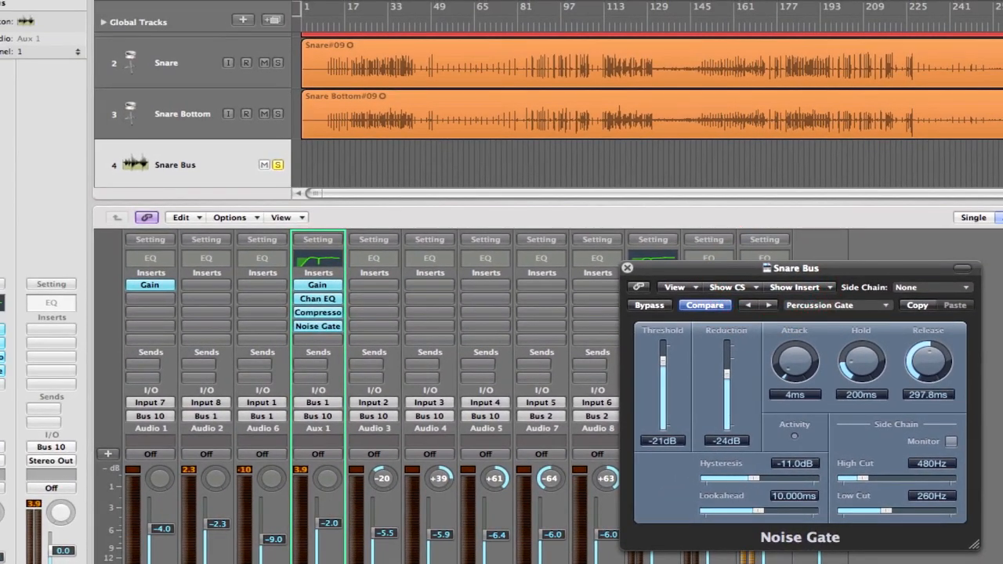
Set the cycle range to bars 8 through 19 and play it with the noise gate bypassed.
{"action": "mouse_move", "coordinate": [323, 19]}
{"action": "left_mouse_down"}
{"action": "mouse_move", "coordinate": [352, 18]}
{"action": "mouse_move", "coordinate": [321, 9]}
{"action": "left_mouse_up"}
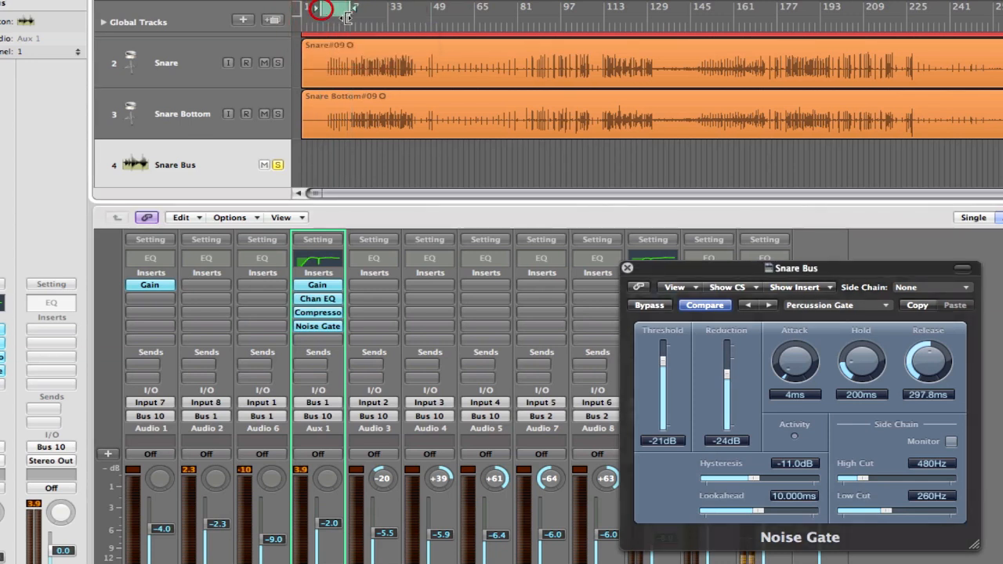
{"action": "left_click", "coordinate": [667, 310]}
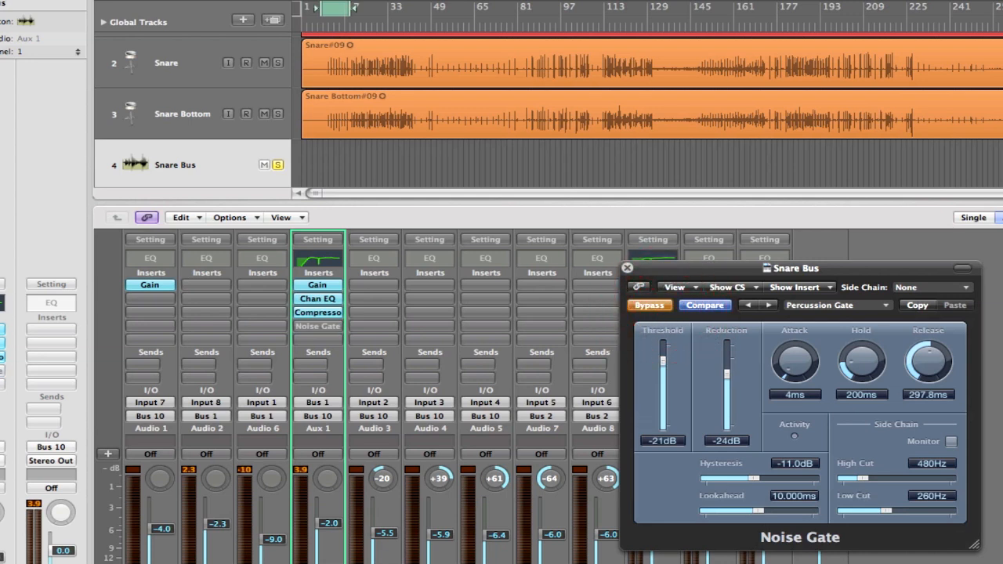
{"action": "key", "text": "space"}
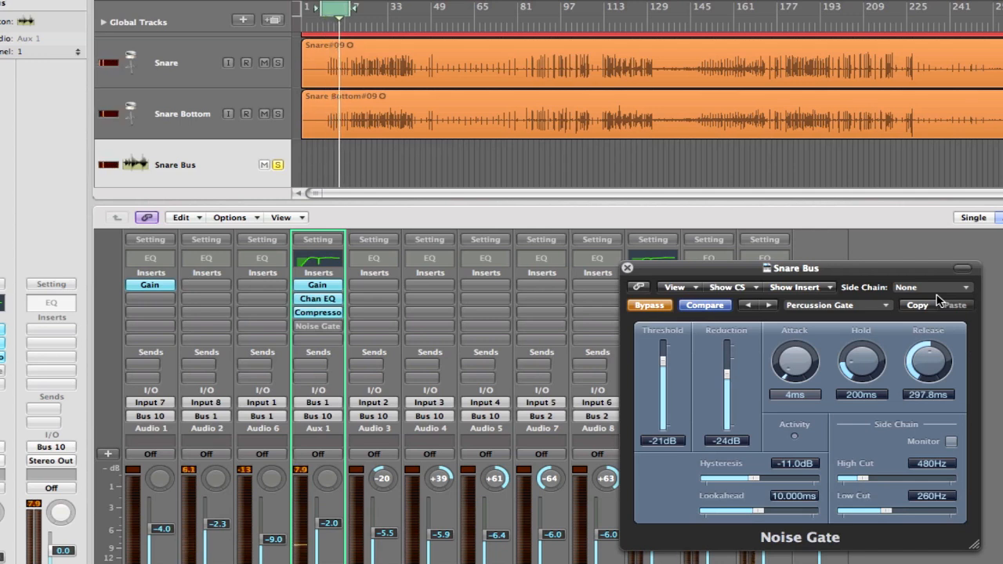
{"action": "key", "text": "space"}
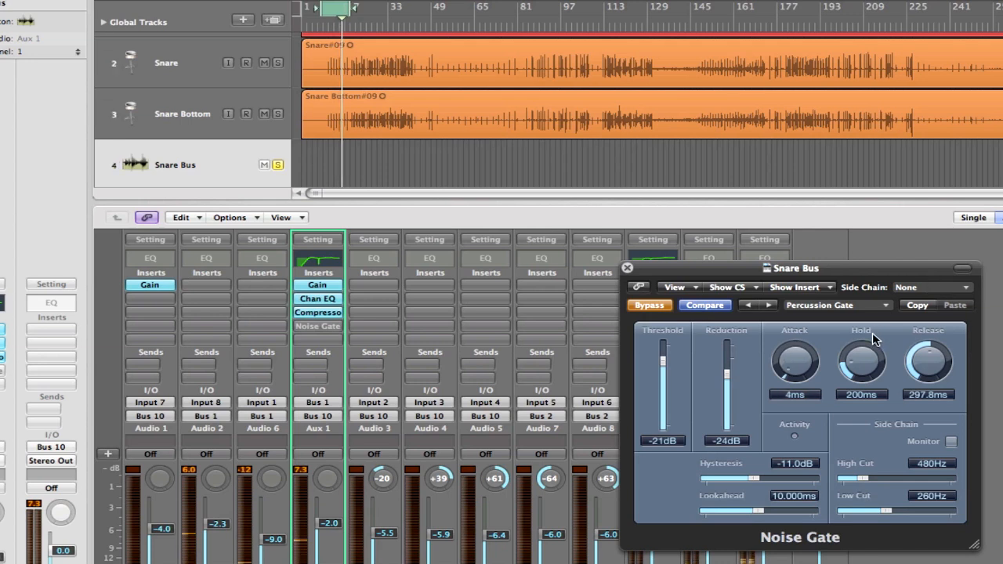
Reactivate the noise gate and set its release to about 310 ms while the loop plays.
{"action": "left_click", "coordinate": [650, 306]}
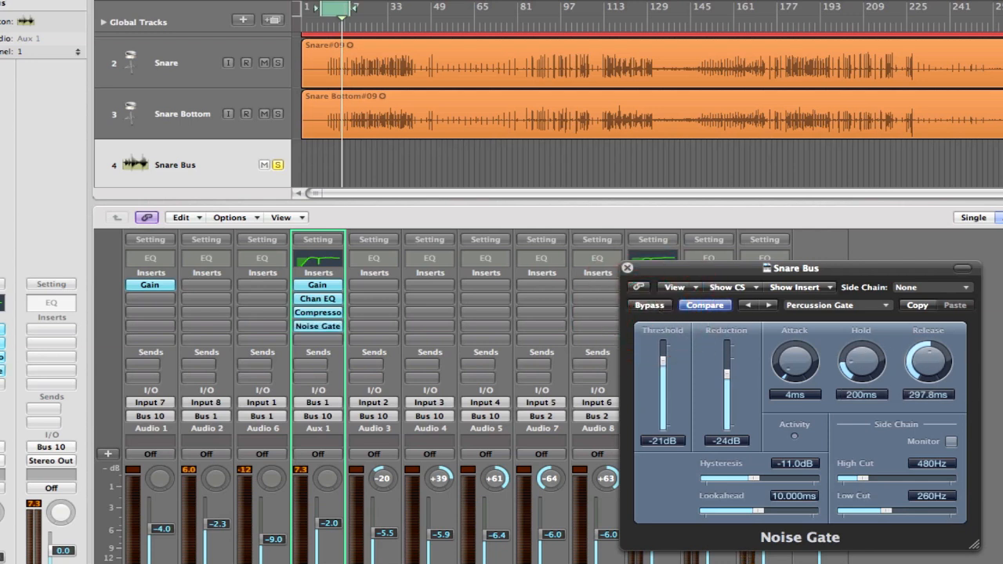
{"action": "key", "text": "space"}
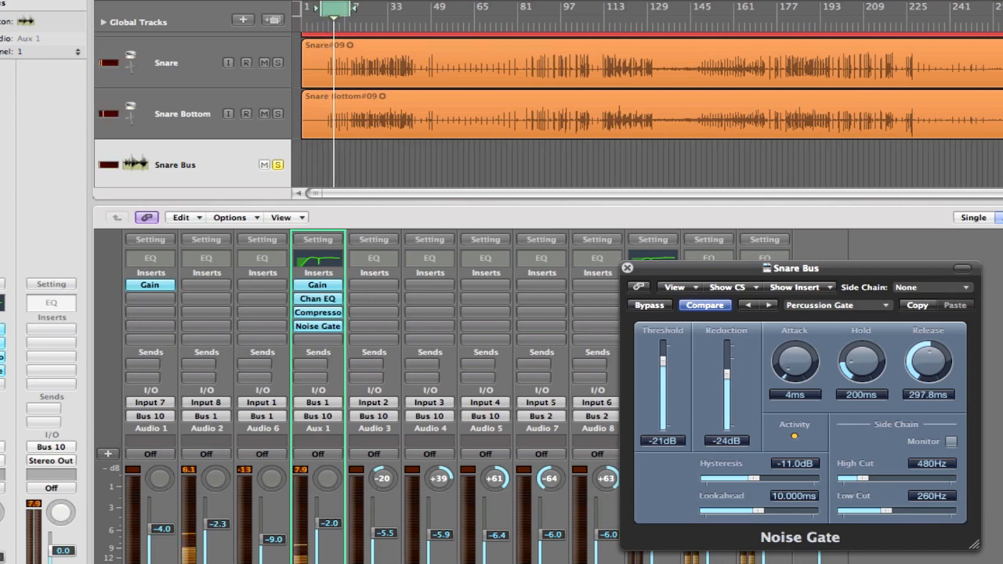
{"action": "left_click_drag", "start_coordinate": [927, 365], "coordinate": [928, 371]}
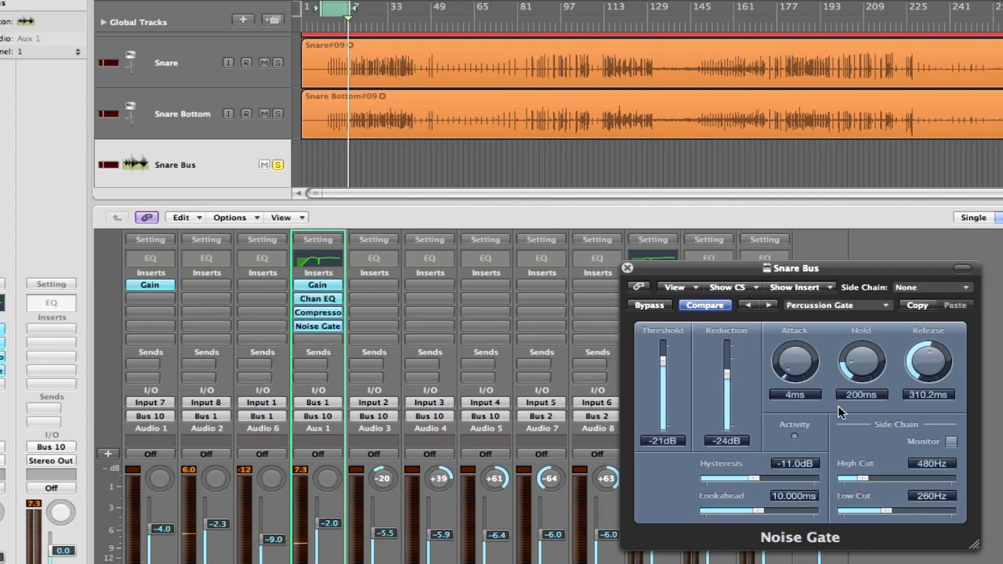
{"action": "key", "text": "space"}
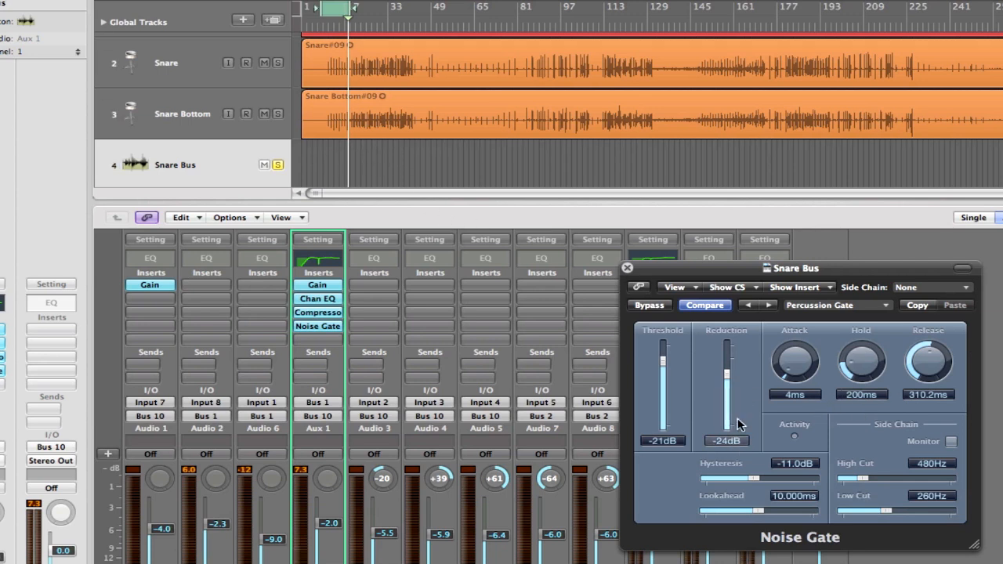
Set the noise gate's reduction to -25 dB and close the plug-in window.
{"action": "left_click_drag", "start_coordinate": [728, 376], "coordinate": [728, 377]}
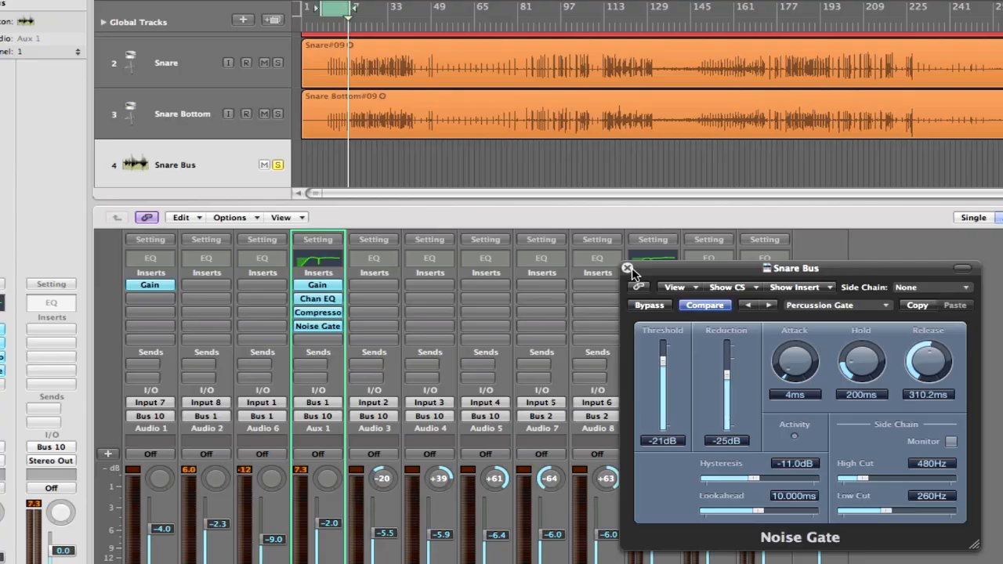
{"action": "left_click", "coordinate": [627, 269]}
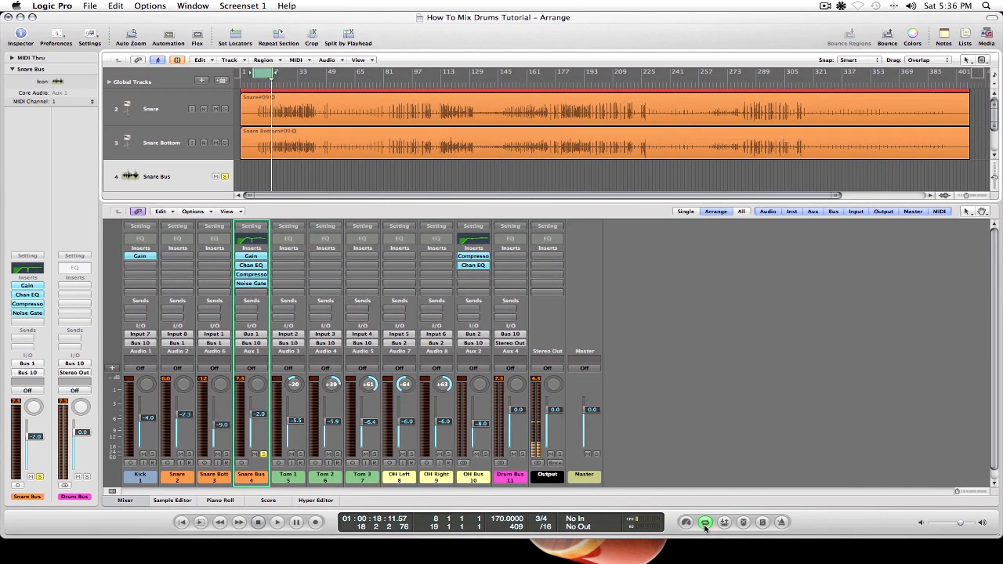
Turn off cycle mode and enlarge the Snare and Snare Bottom waveforms to examine the quiet passage from bar 131.
{"action": "left_click", "coordinate": [705, 524]}
{"action": "left_click", "coordinate": [478, 88]}
{"action": "left_click_drag", "start_coordinate": [995, 178], "coordinate": [971, 196]}
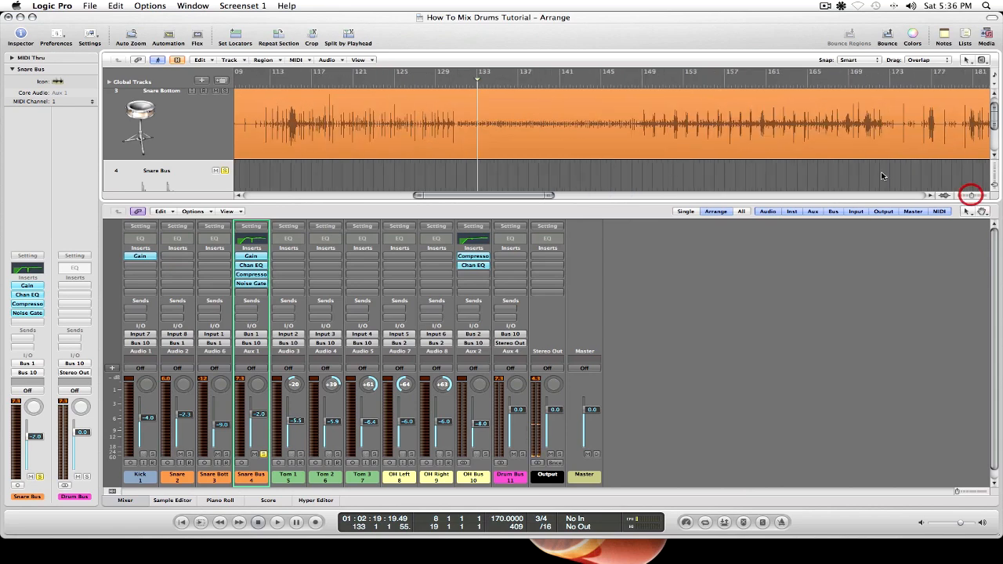
{"action": "scroll", "coordinate": [516, 95], "scroll_direction": "up", "scroll_amount": 2}
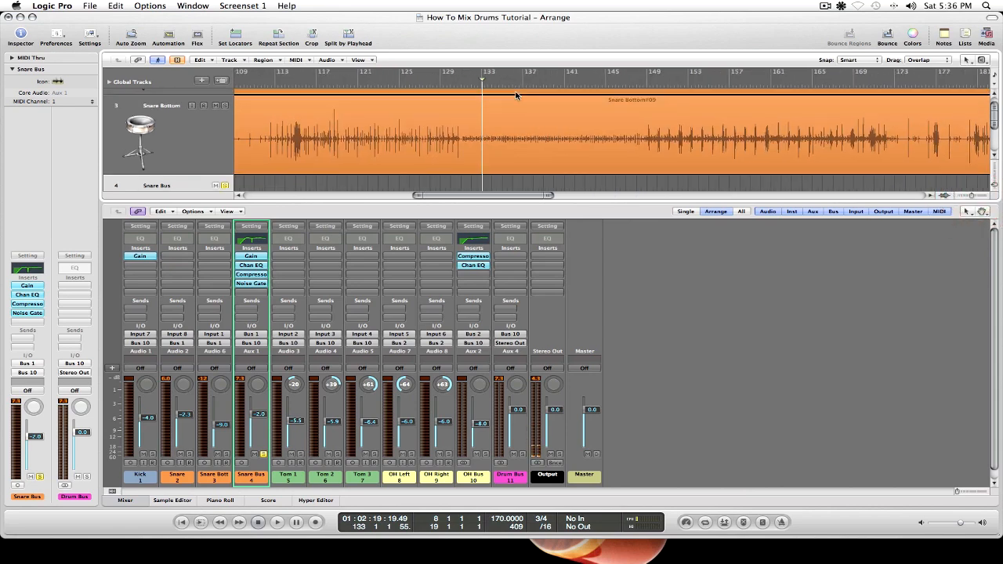
{"action": "scroll", "coordinate": [516, 96], "scroll_direction": "up", "scroll_amount": 3}
{"action": "scroll", "coordinate": [516, 96], "scroll_direction": "right", "scroll_amount": 2}
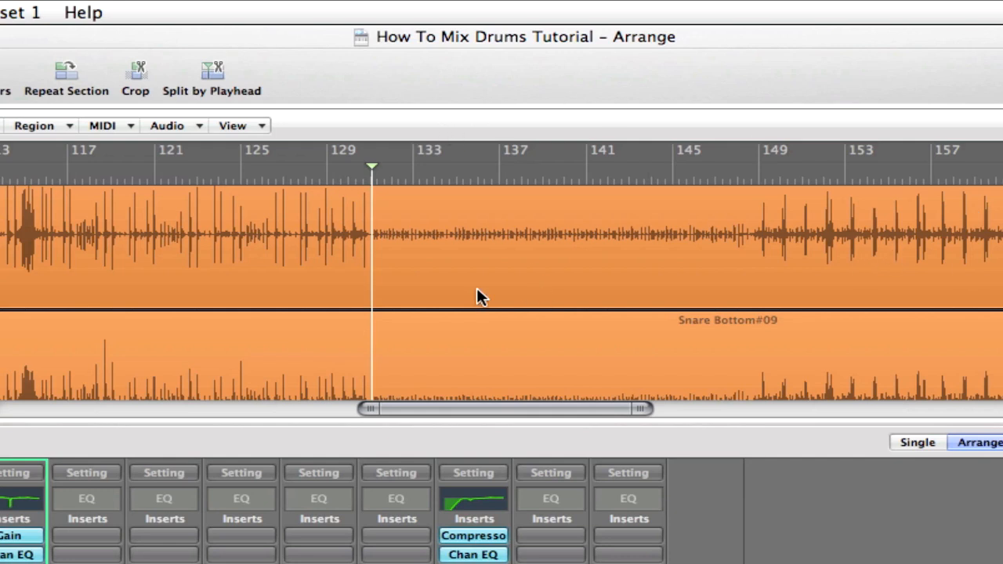
{"action": "scroll", "coordinate": [507, 311], "scroll_direction": "down", "scroll_amount": 1}
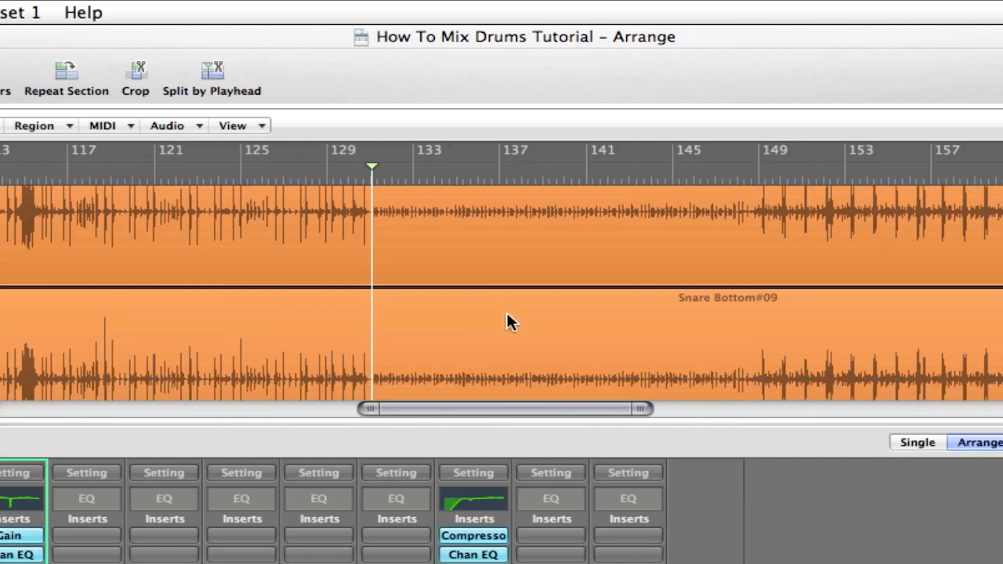
Examine the quiet passage from bar 131 on the Snare and Snare Bottom tracks, and locate the Snare Bus track below them.
{"action": "scroll", "coordinate": [506, 312], "scroll_direction": "up", "scroll_amount": 3}
{"action": "scroll", "coordinate": [506, 312], "scroll_direction": "down", "scroll_amount": 1}
{"action": "scroll", "coordinate": [507, 321], "scroll_direction": "down", "scroll_amount": 1}
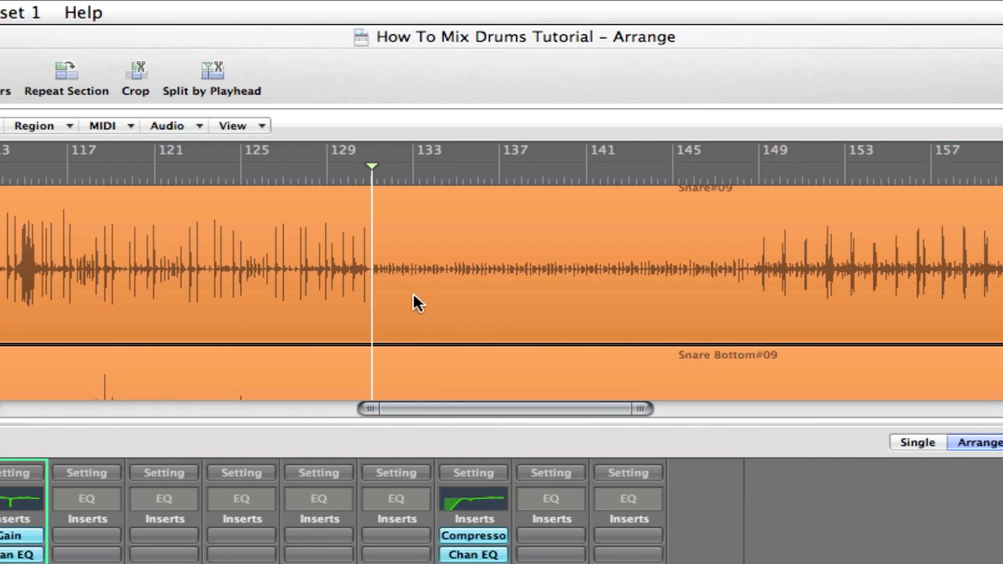
{"action": "scroll", "coordinate": [537, 346], "scroll_direction": "down", "scroll_amount": 5}
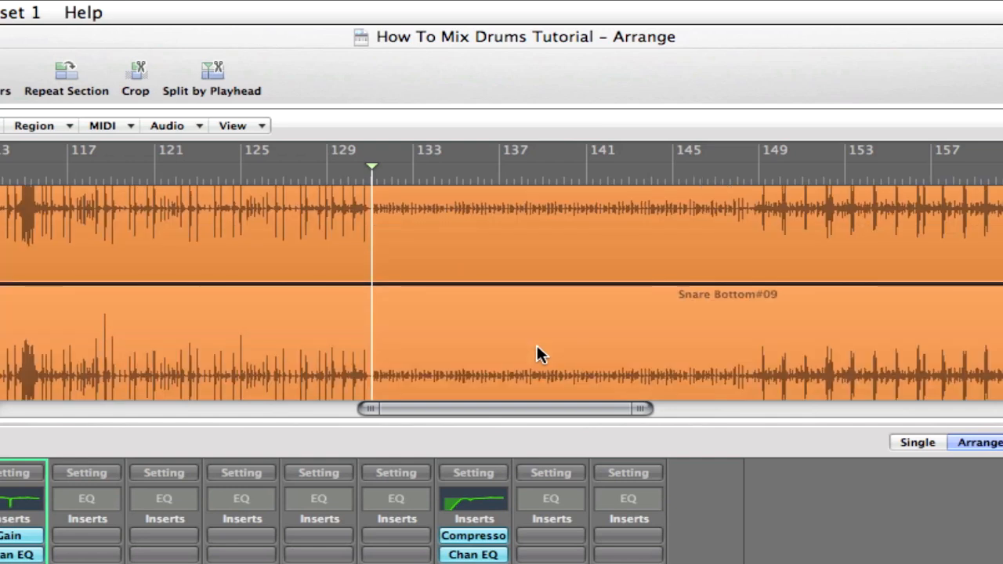
{"action": "scroll", "coordinate": [536, 354], "scroll_direction": "down", "scroll_amount": 1}
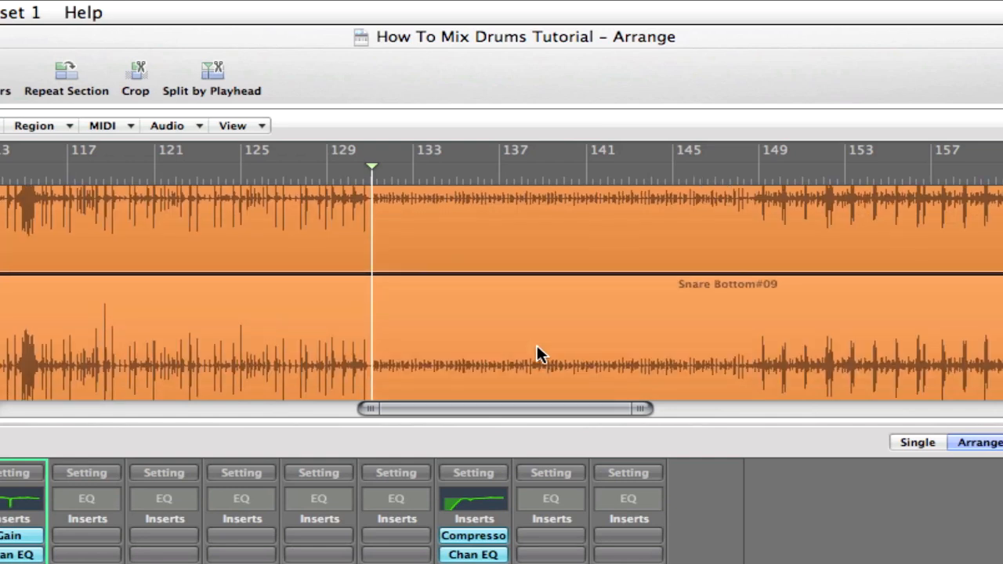
{"action": "scroll", "coordinate": [539, 354], "scroll_direction": "down", "scroll_amount": 2}
{"action": "scroll", "coordinate": [539, 355], "scroll_direction": "down", "scroll_amount": 8}
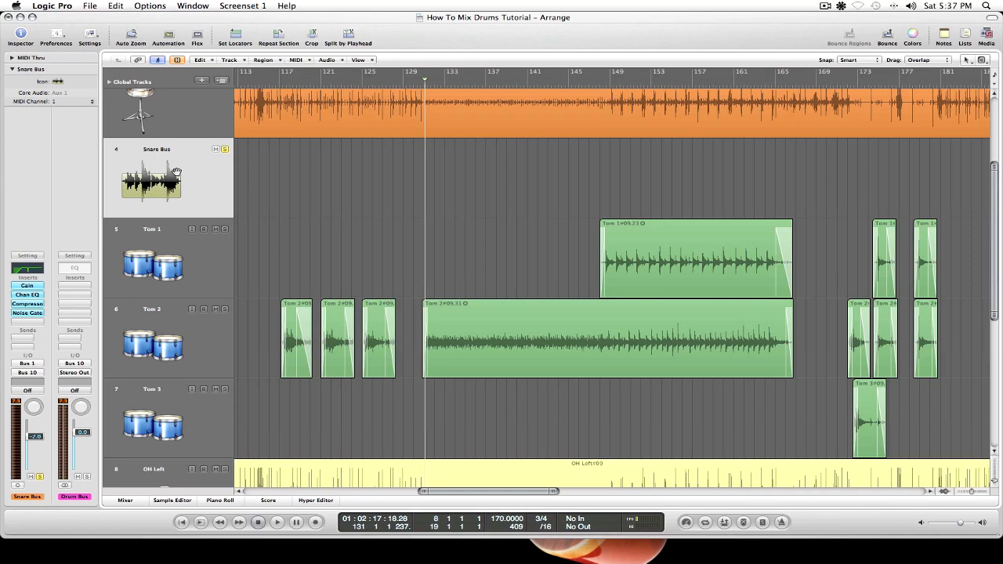
{"action": "scroll", "coordinate": [205, 180], "scroll_direction": "up", "scroll_amount": 1}
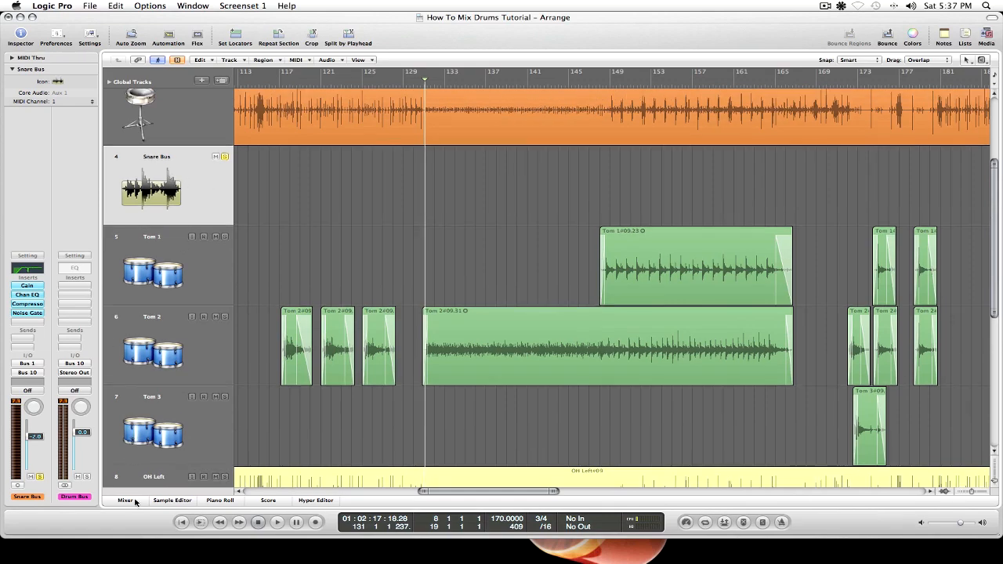
Look up the Create/Select Arrange Track option for the Snare Bus channel in the mixer, then dismiss it and hide the mixer.
{"action": "left_click", "coordinate": [135, 501]}
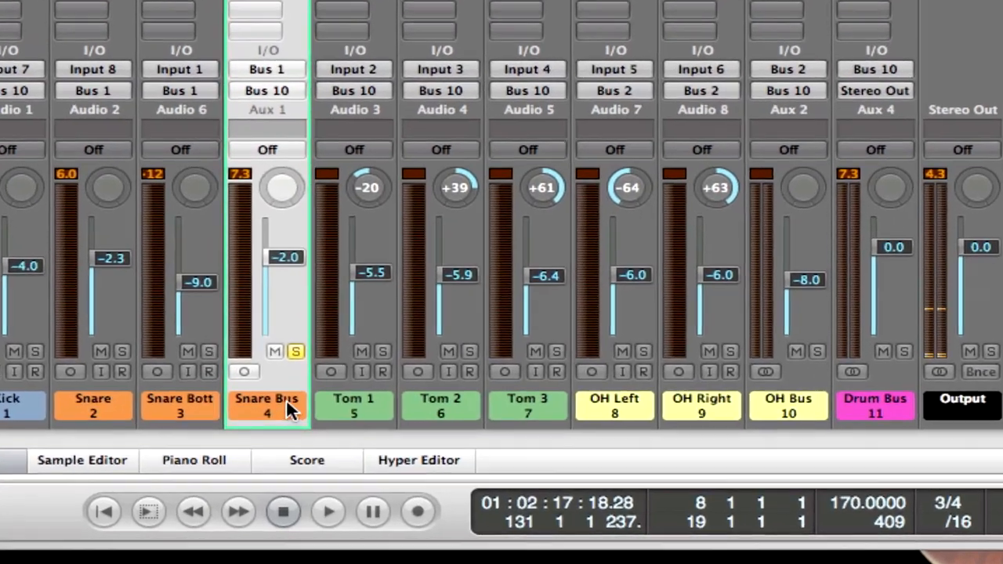
{"action": "right_click", "coordinate": [262, 473]}
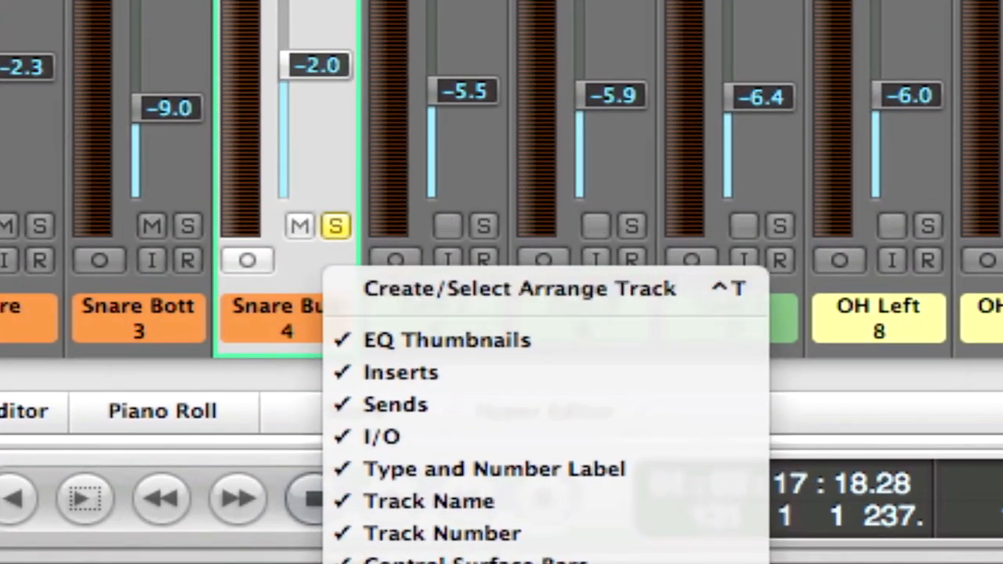
{"action": "left_click", "coordinate": [220, 385]}
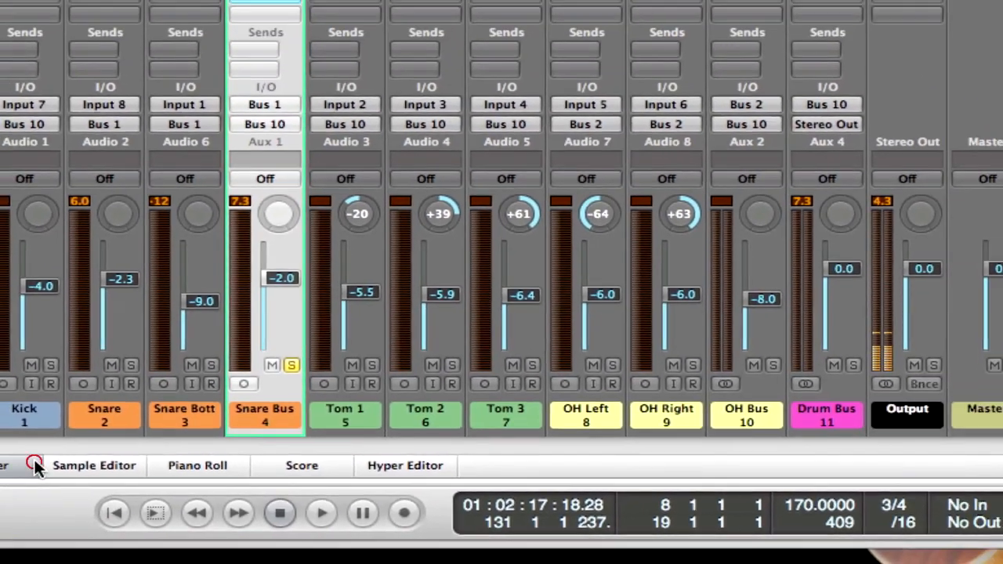
{"action": "left_click", "coordinate": [31, 463]}
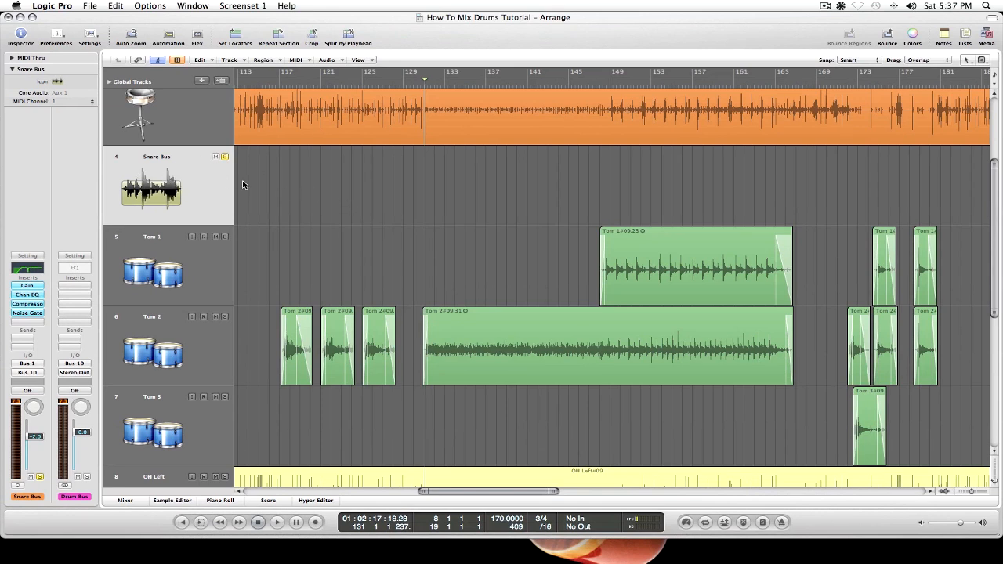
Show track automation and choose Insert #4 Bypass as the Snare Bus automation parameter.
{"action": "scroll", "coordinate": [400, 200], "scroll_direction": "up", "scroll_amount": 1}
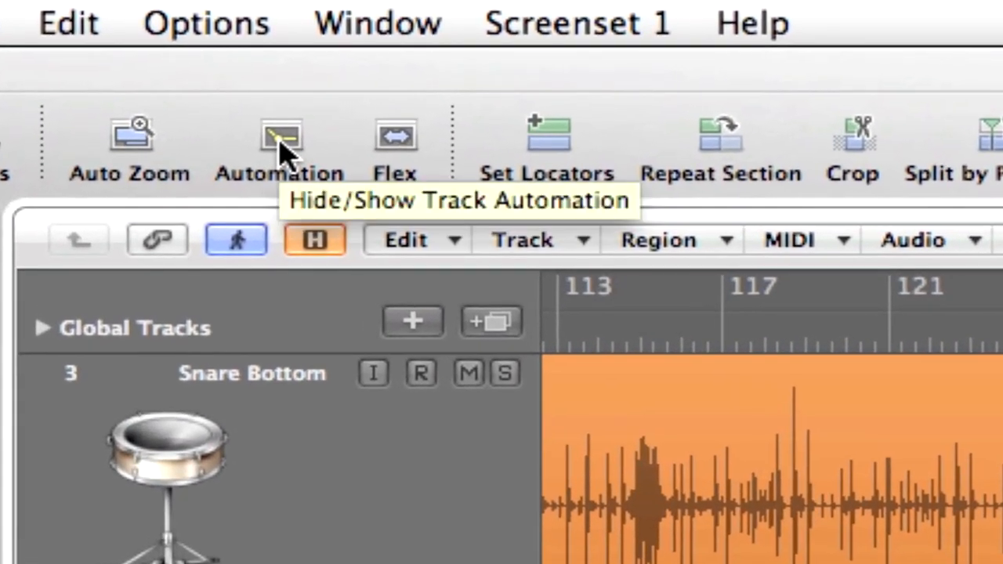
{"action": "left_click", "coordinate": [275, 144]}
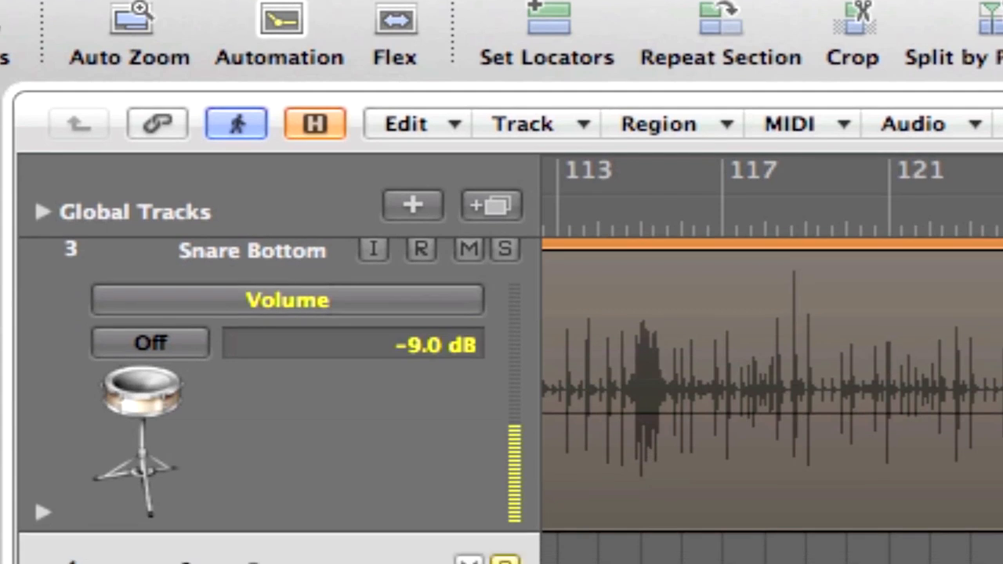
{"action": "left_click", "coordinate": [337, 476]}
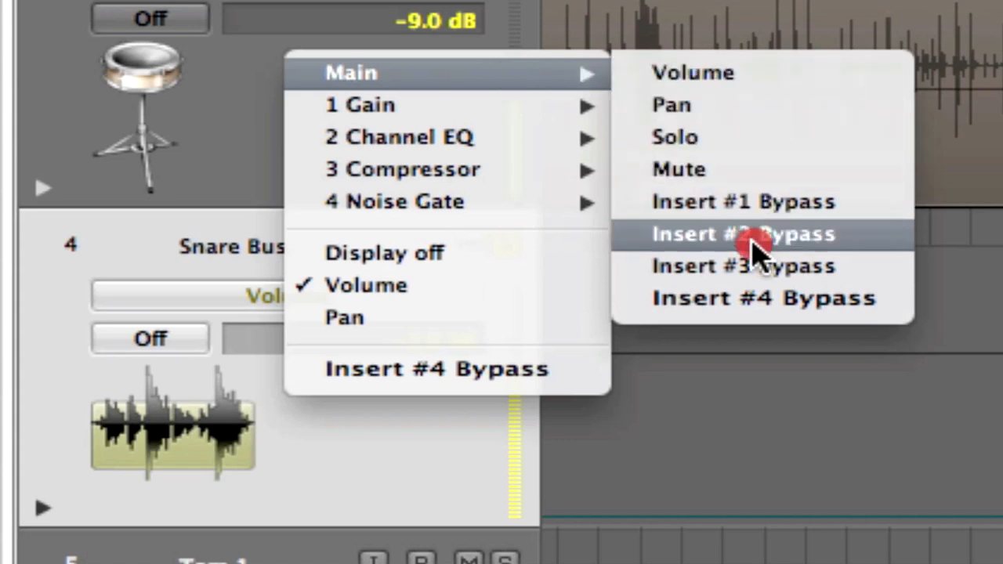
{"action": "left_click", "coordinate": [745, 308]}
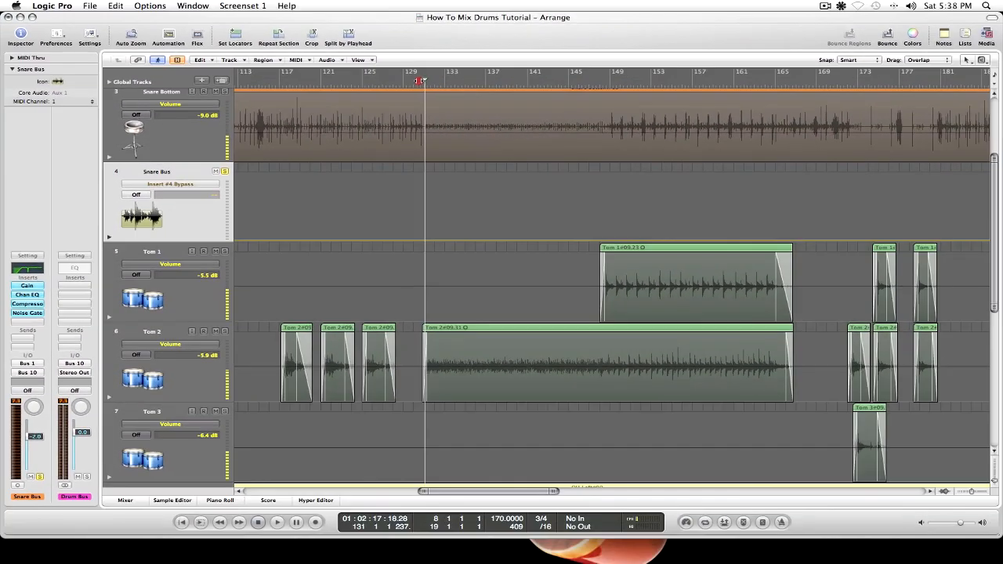
Show the mixer and play the quiet passage from bar 131 with the Snare Bus noise gate bypassed.
{"action": "left_click_drag", "start_coordinate": [420, 81], "coordinate": [398, 83]}
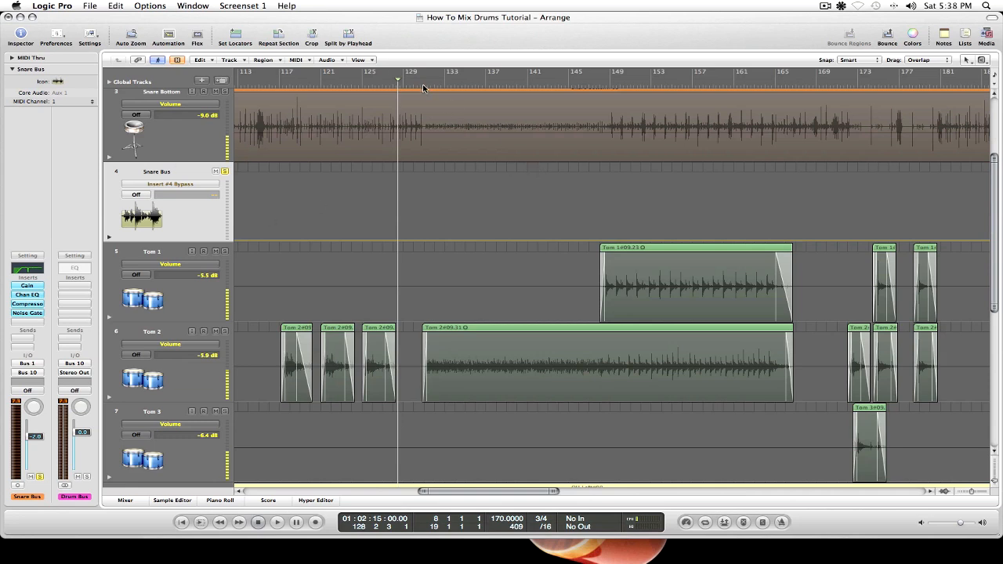
{"action": "left_click", "coordinate": [427, 81]}
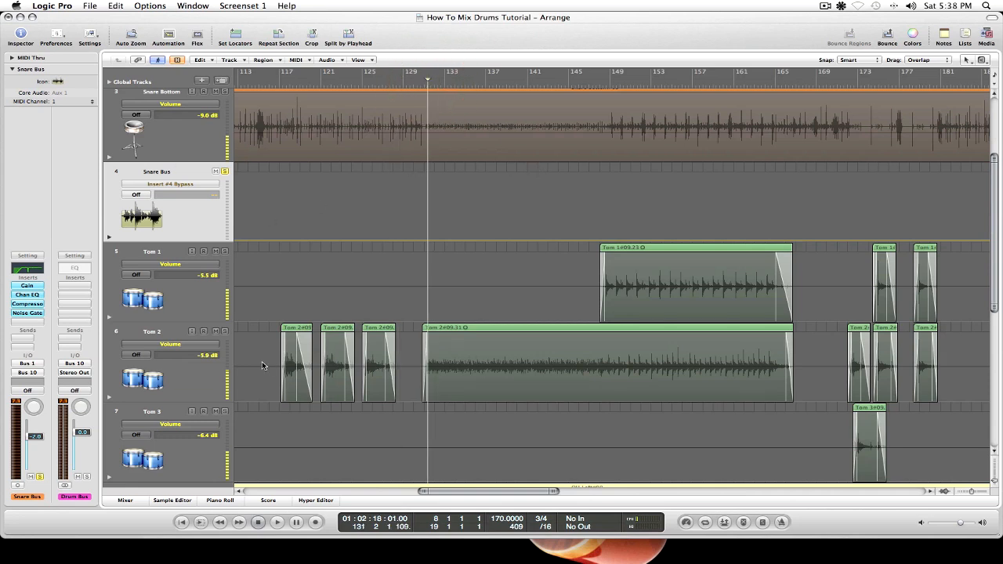
{"action": "left_click", "coordinate": [124, 500]}
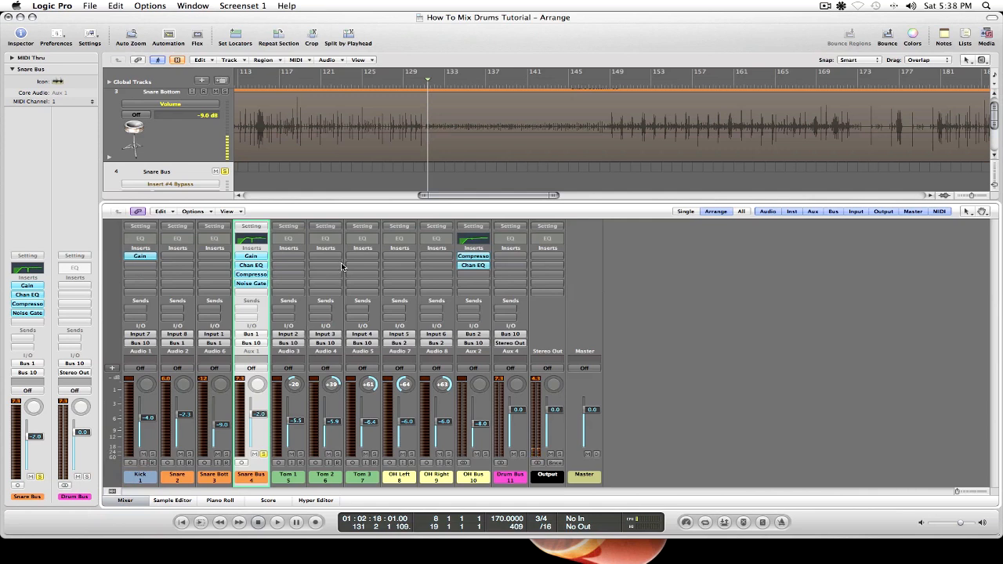
{"action": "left_click", "coordinate": [262, 287], "text": "alt"}
{"action": "key", "text": "space"}
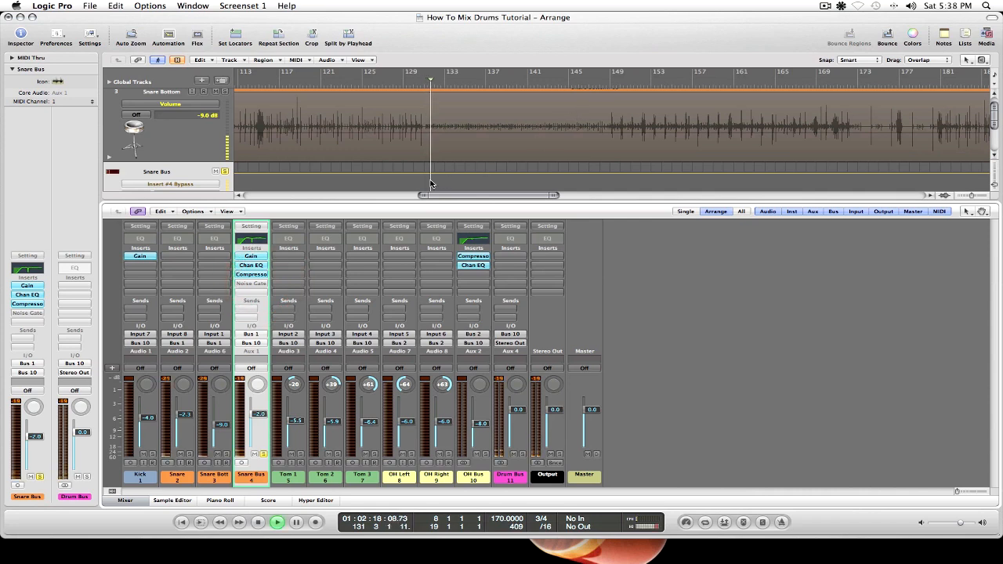
{"action": "key", "text": "space"}
Reactivate the noise gate on the Snare Bus and play the same passage from bar 131 for comparison.
{"action": "left_click", "coordinate": [258, 285], "text": "alt"}
{"action": "left_click", "coordinate": [428, 81]}
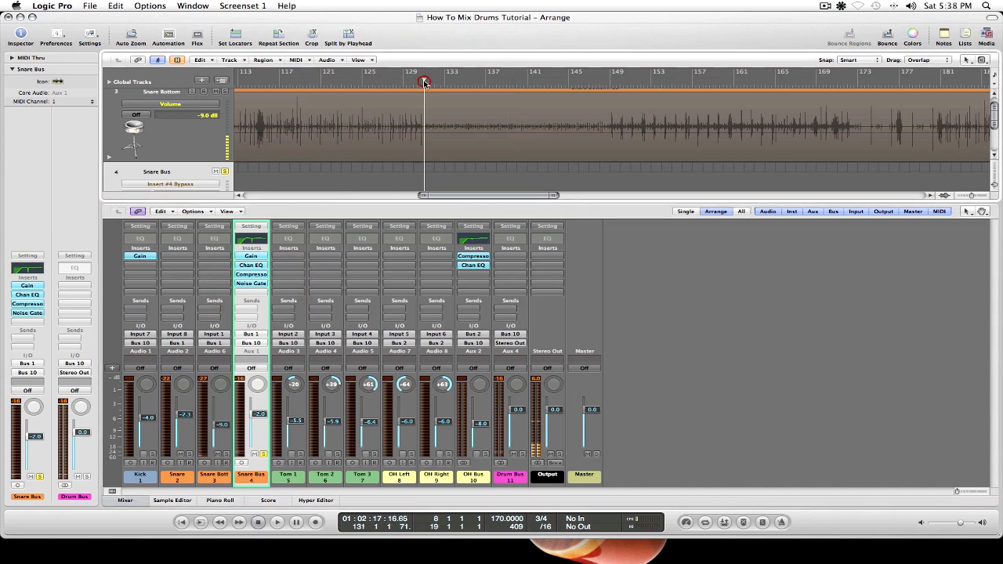
{"action": "key", "text": "space"}
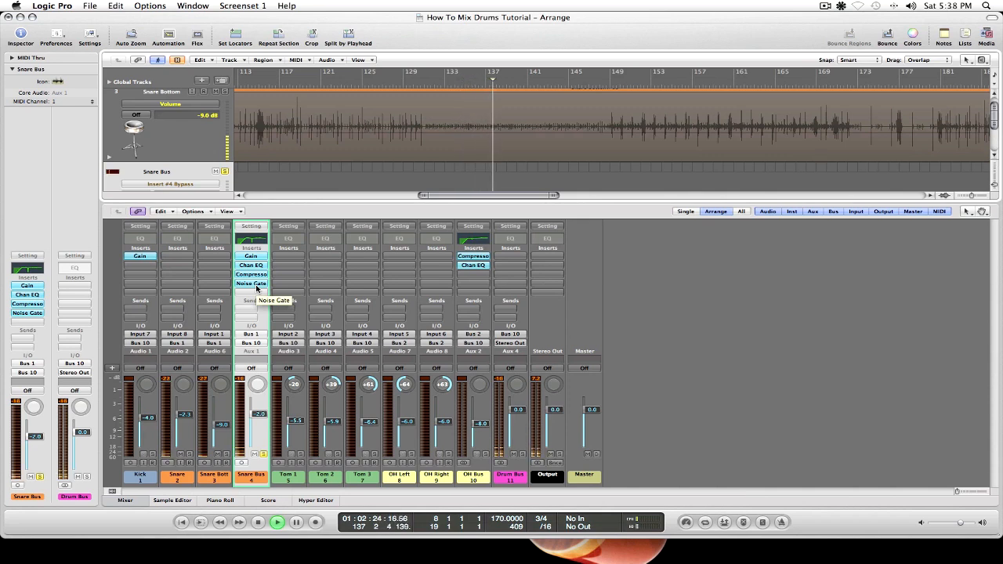
{"action": "key", "text": "space"}
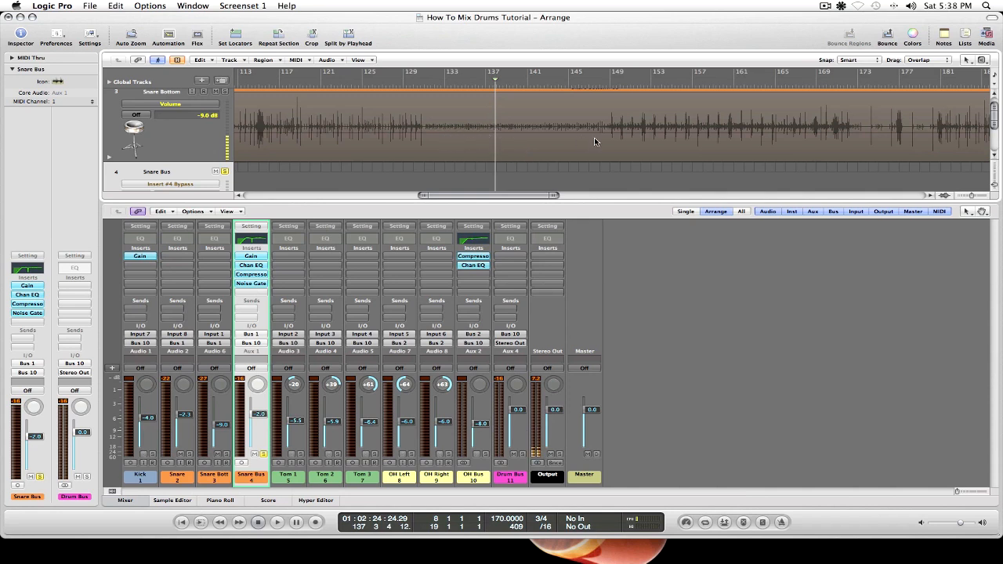
Toggle the noise gate's bypass to check its automation line, and set the Snare Bus automation mode to Read.
{"action": "scroll", "coordinate": [508, 141], "scroll_direction": "down", "scroll_amount": 5}
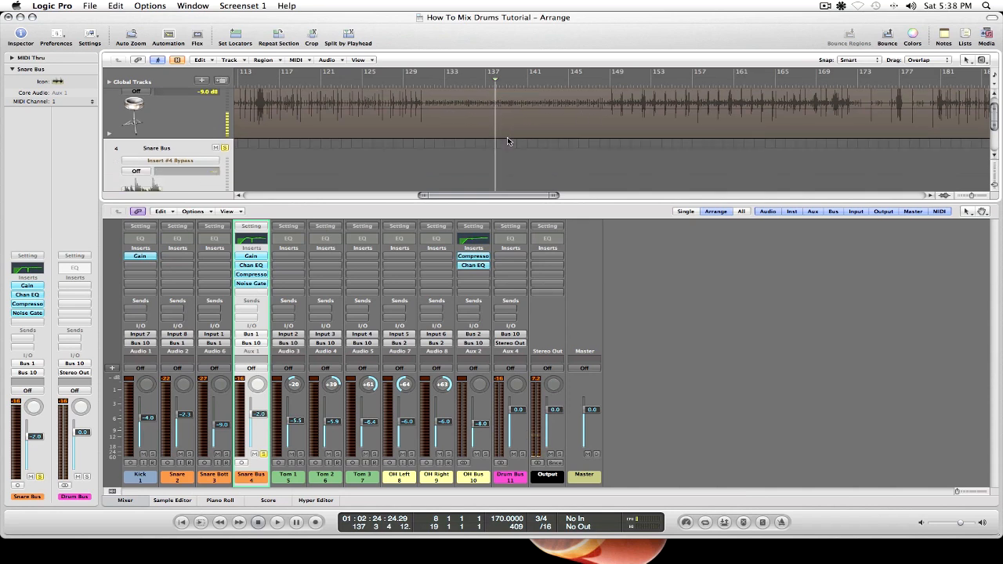
{"action": "left_click", "coordinate": [256, 284], "text": "alt"}
{"action": "scroll", "coordinate": [444, 156], "scroll_direction": "down", "scroll_amount": 1}
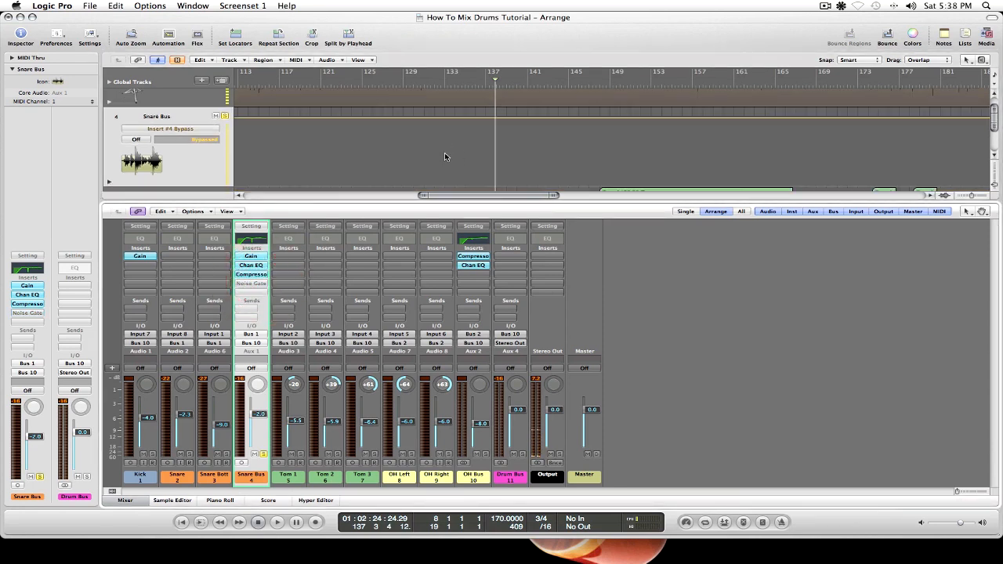
{"action": "scroll", "coordinate": [444, 157], "scroll_direction": "down", "scroll_amount": 1}
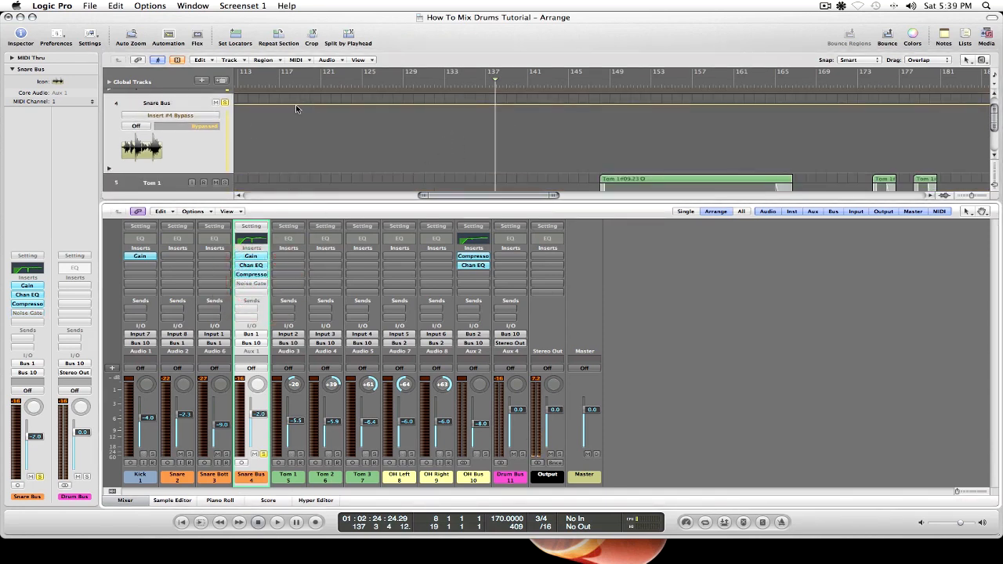
{"action": "left_click", "coordinate": [316, 157]}
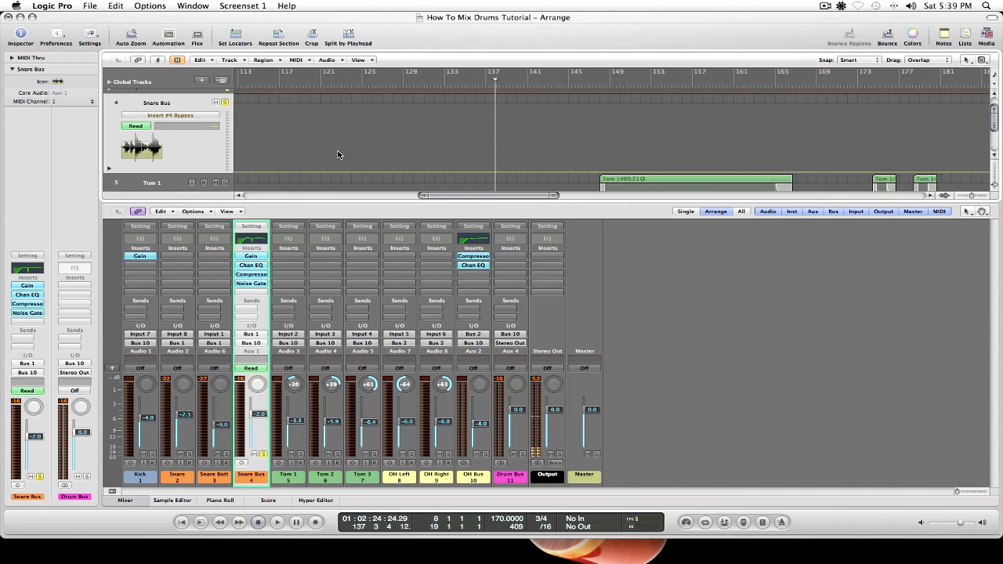
Add bypass automation points on the Snare Bus at about bars 131 and 149, using the playhead as a guide.
{"action": "scroll", "coordinate": [464, 157], "scroll_direction": "up", "scroll_amount": 2}
{"action": "scroll", "coordinate": [464, 158], "scroll_direction": "up", "scroll_amount": 1}
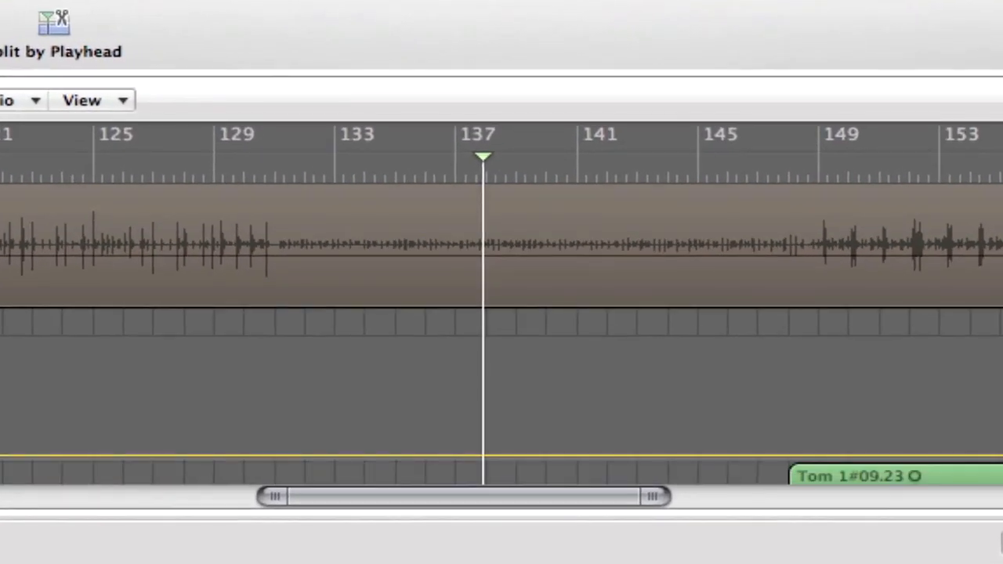
{"action": "left_click_drag", "start_coordinate": [484, 159], "coordinate": [278, 172]}
{"action": "left_click", "coordinate": [279, 455]}
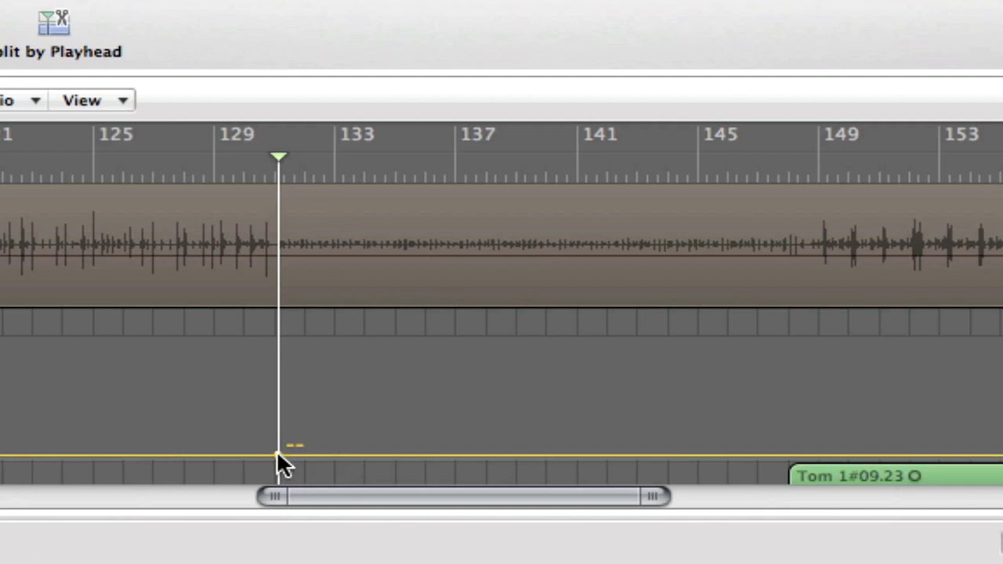
{"action": "left_click_drag", "start_coordinate": [284, 156], "coordinate": [817, 164]}
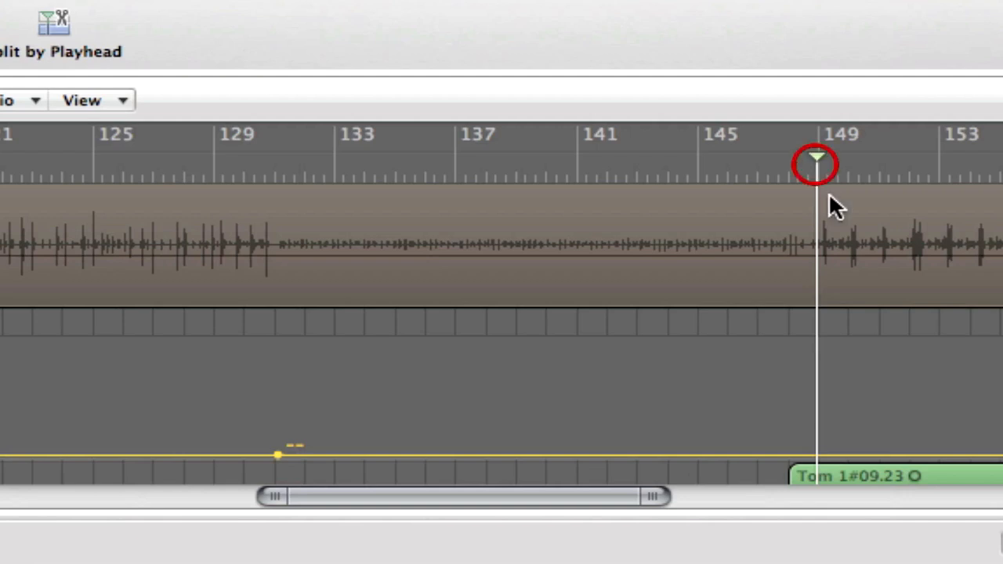
{"action": "left_click", "coordinate": [816, 456]}
Set the Insert #4 Bypass automation to Bypassed between bars 131 and 149 and unbypassed after it, and move the playhead before the passage.
{"action": "left_click", "coordinate": [626, 454]}
{"action": "left_click_drag", "start_coordinate": [627, 456], "coordinate": [633, 385]}
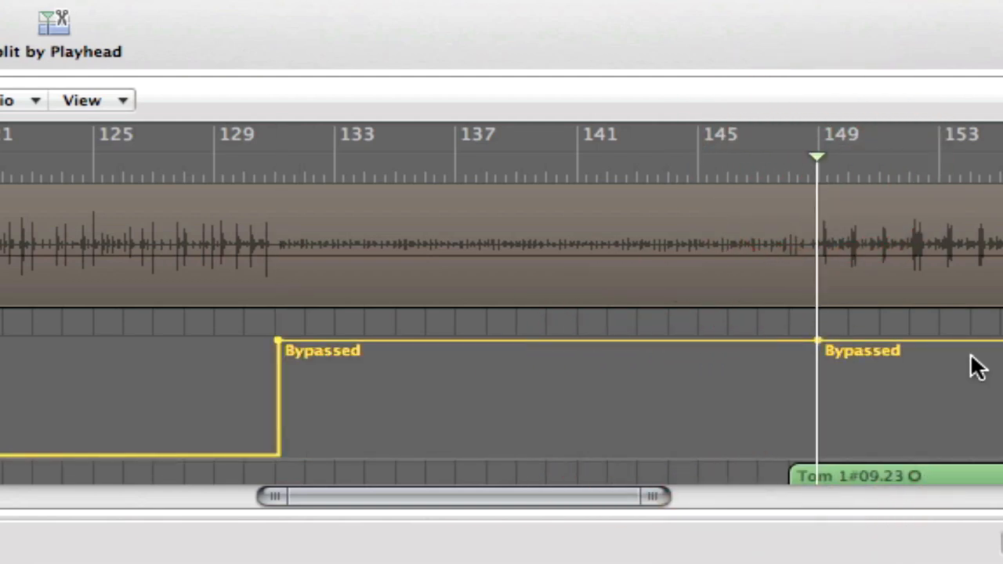
{"action": "left_click_drag", "start_coordinate": [969, 351], "coordinate": [963, 431]}
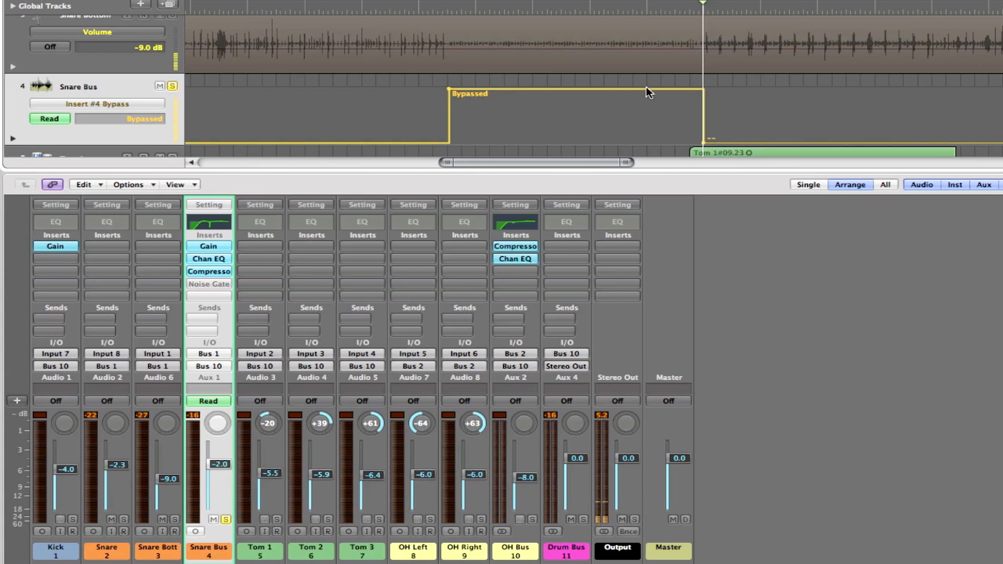
{"action": "left_click", "coordinate": [372, 9]}
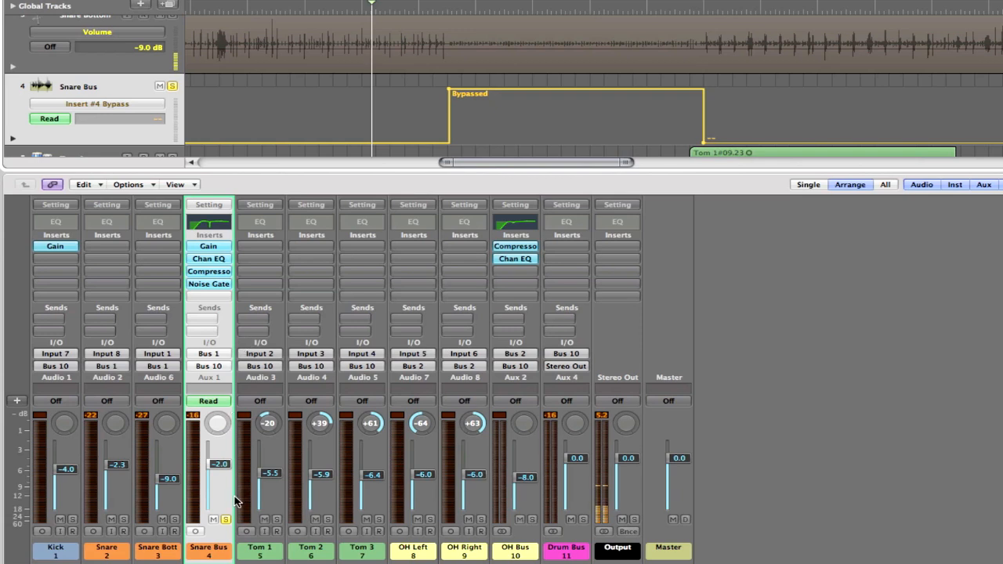
{"action": "left_click", "coordinate": [335, 8]}
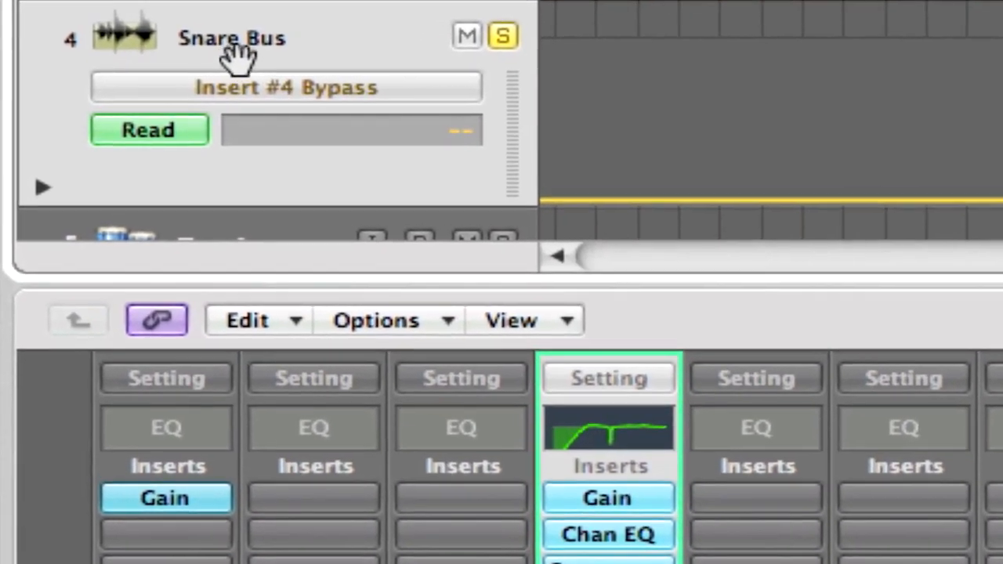
Switch the Snare Bus automation parameter to the Noise Gate's Threshold.
{"action": "left_click", "coordinate": [232, 96]}
{"action": "mouse_move", "coordinate": [296, 98]}
{"action": "left_mouse_down"}
{"action": "mouse_move", "coordinate": [358, 278]}
{"action": "mouse_move", "coordinate": [744, 280]}
{"action": "mouse_move", "coordinate": [532, 282]}
{"action": "mouse_move", "coordinate": [715, 283]}
{"action": "left_mouse_up"}
{"action": "left_click_drag", "start_coordinate": [714, 281], "coordinate": [692, 539]}
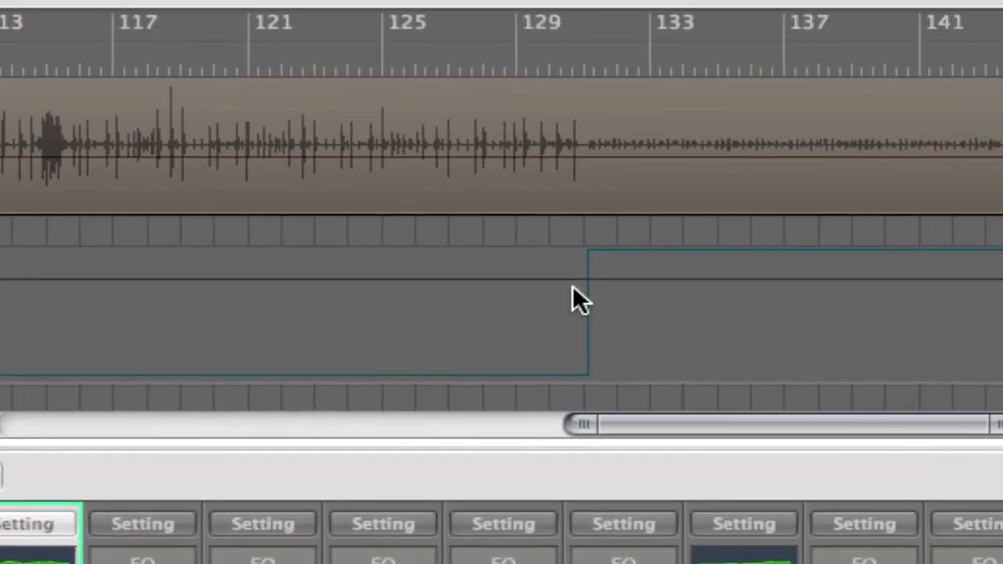
Add threshold automation points just before bar 131 and just after bar 149, and set the line to -21 dB.
{"action": "left_click", "coordinate": [786, 232]}
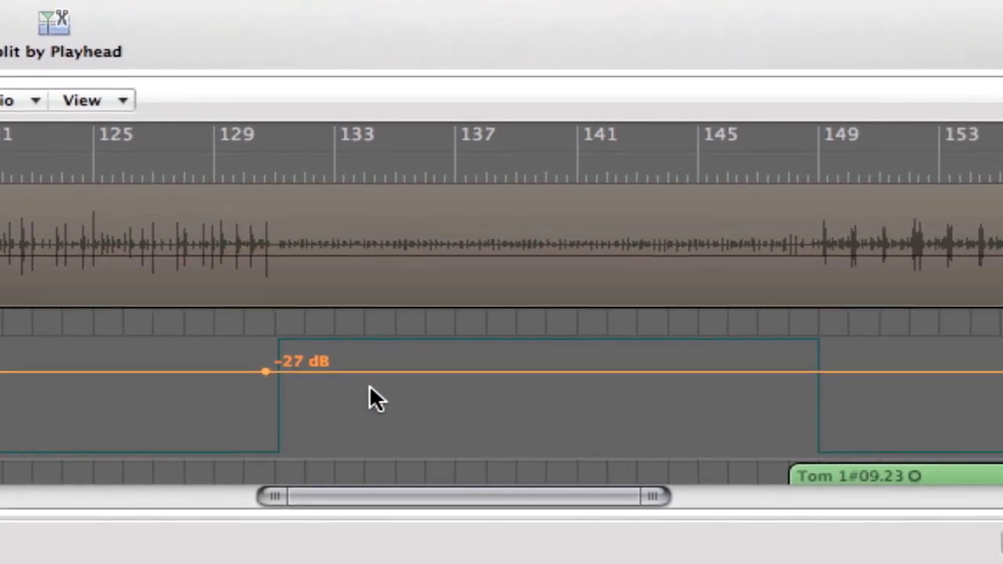
{"action": "left_click", "coordinate": [830, 371]}
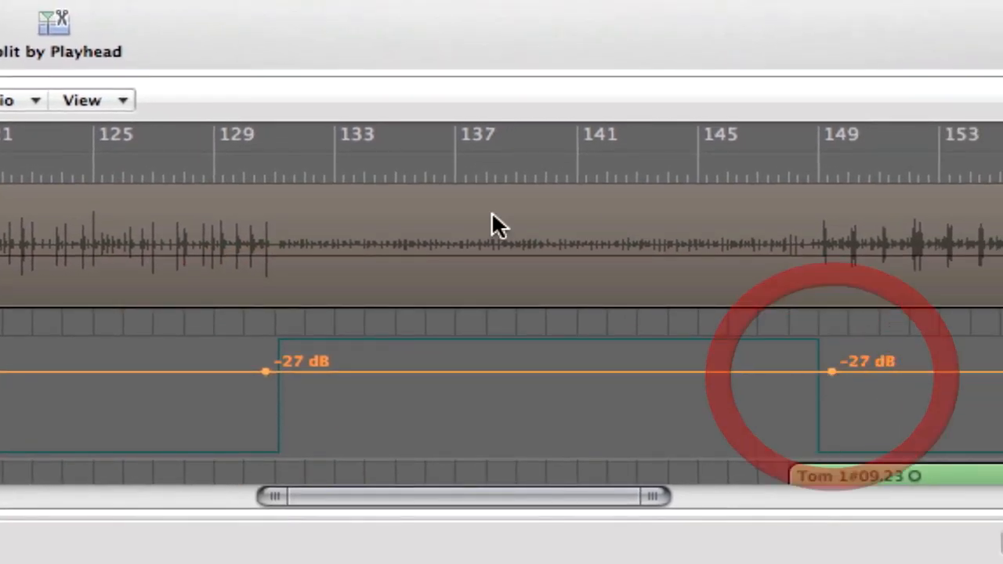
{"action": "mouse_move", "coordinate": [335, 373]}
{"action": "left_mouse_down"}
{"action": "mouse_move", "coordinate": [336, 395]}
{"action": "mouse_move", "coordinate": [336, 366]}
{"action": "left_mouse_up"}
Add two inner threshold points near bars 132 and 148, and lower the section between them to -53 dB.
{"action": "left_click", "coordinate": [306, 365]}
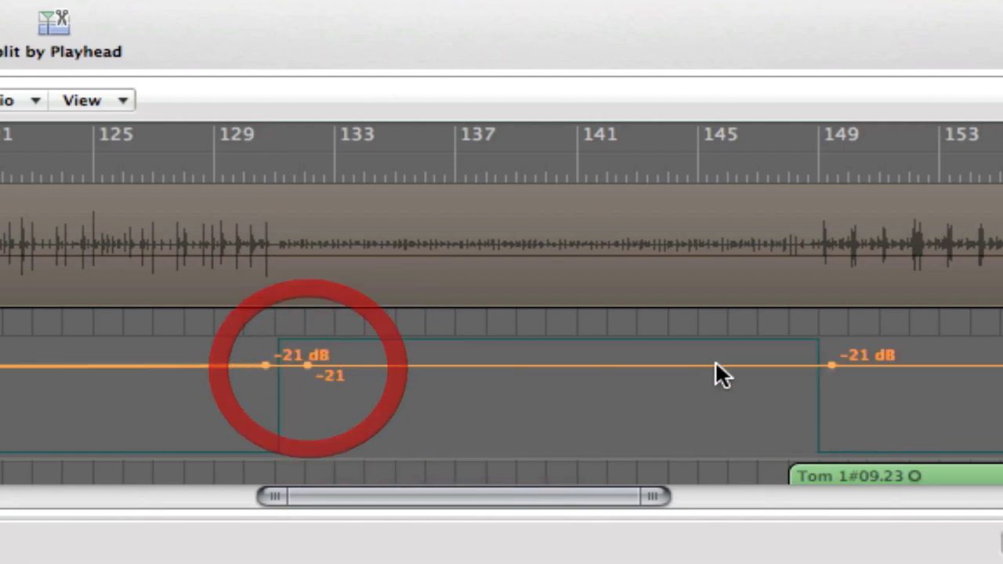
{"action": "left_click", "coordinate": [783, 365]}
{"action": "left_click_drag", "start_coordinate": [649, 373], "coordinate": [645, 406]}
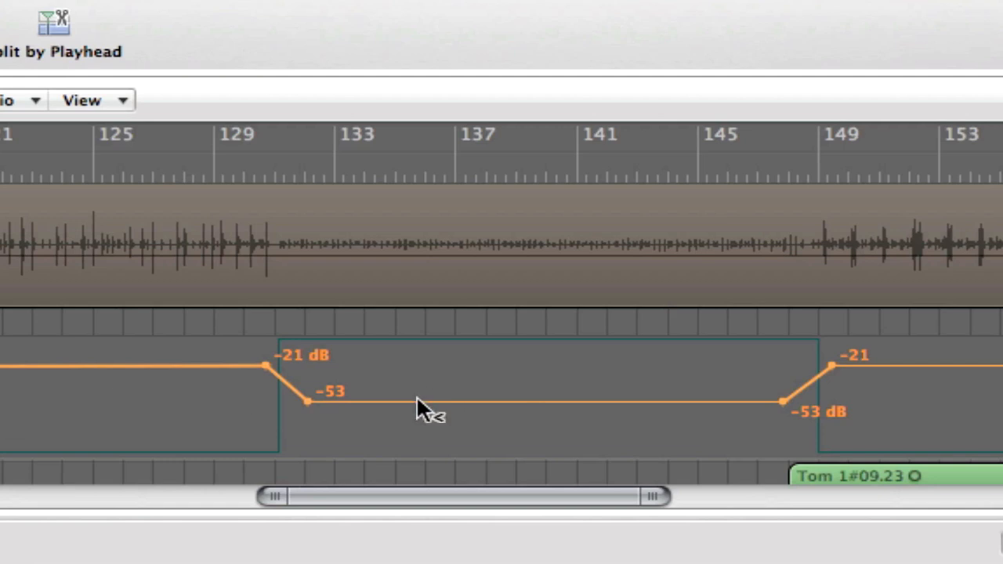
Undo the Noise Gate threshold automation drawn on the Snare Bus between bars 131 and 149.
{"action": "key", "text": "super+z"}
{"action": "key", "text": "super+z"}
{"action": "key", "text": "super+z"}
{"action": "key", "text": "super+z"}
{"action": "key", "text": "super+z"}
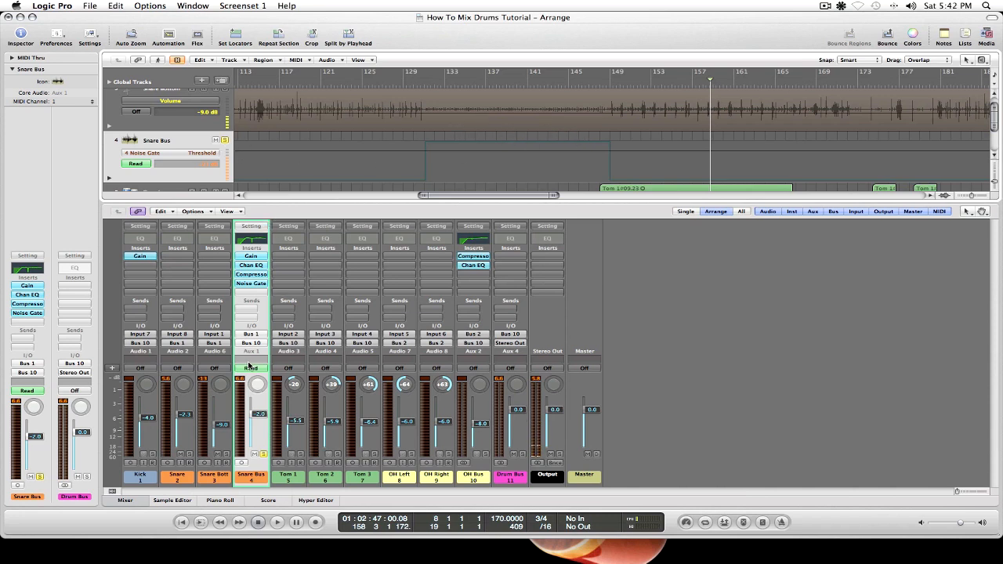
Switch the Snare Bus automation parameter back to Insert #4 Bypass.
{"action": "left_click", "coordinate": [199, 152]}
{"action": "mouse_move", "coordinate": [204, 166]}
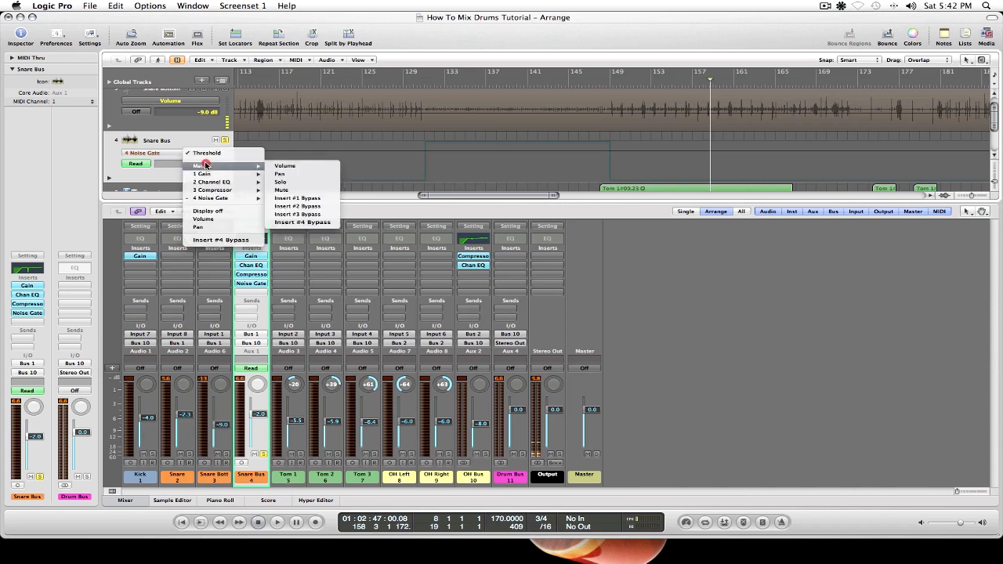
{"action": "left_click", "coordinate": [315, 217]}
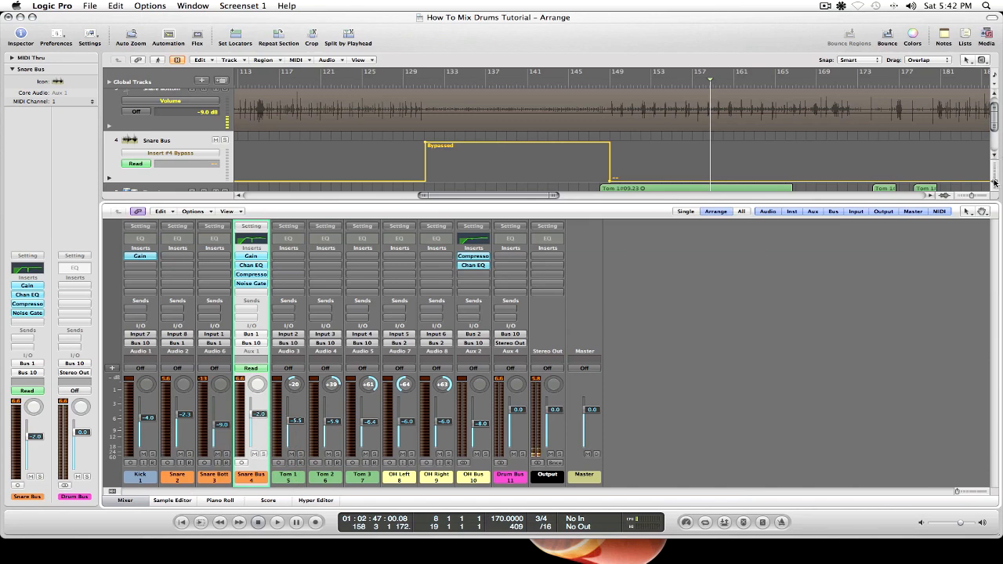
Hide the automation lanes and fit the whole song in the arrangement with taller tracks, starting at the Kick track.
{"action": "left_click_drag", "start_coordinate": [995, 181], "coordinate": [994, 170]}
{"action": "scroll", "coordinate": [893, 166], "scroll_direction": "left", "scroll_amount": 5}
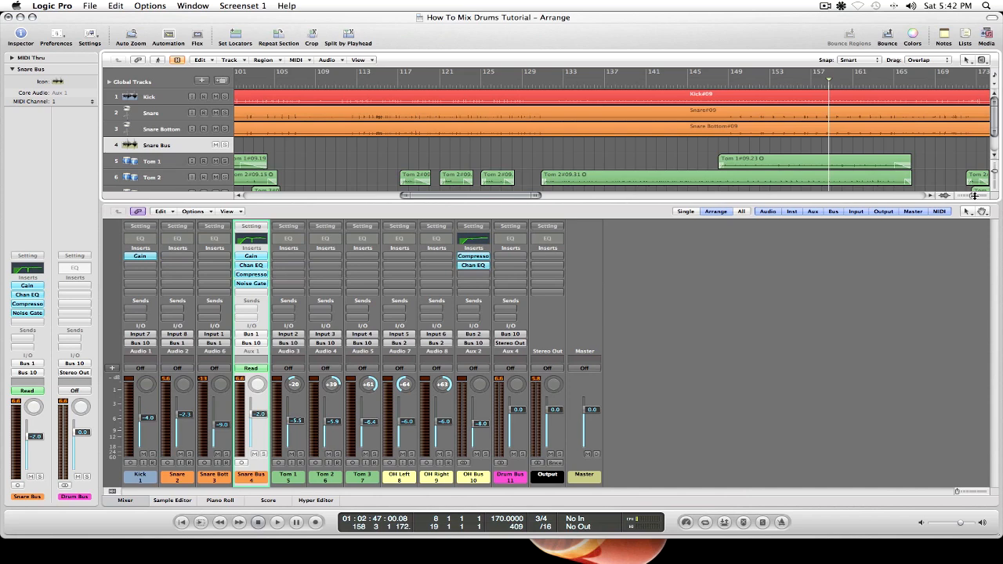
{"action": "left_click_drag", "start_coordinate": [973, 195], "coordinate": [970, 195]}
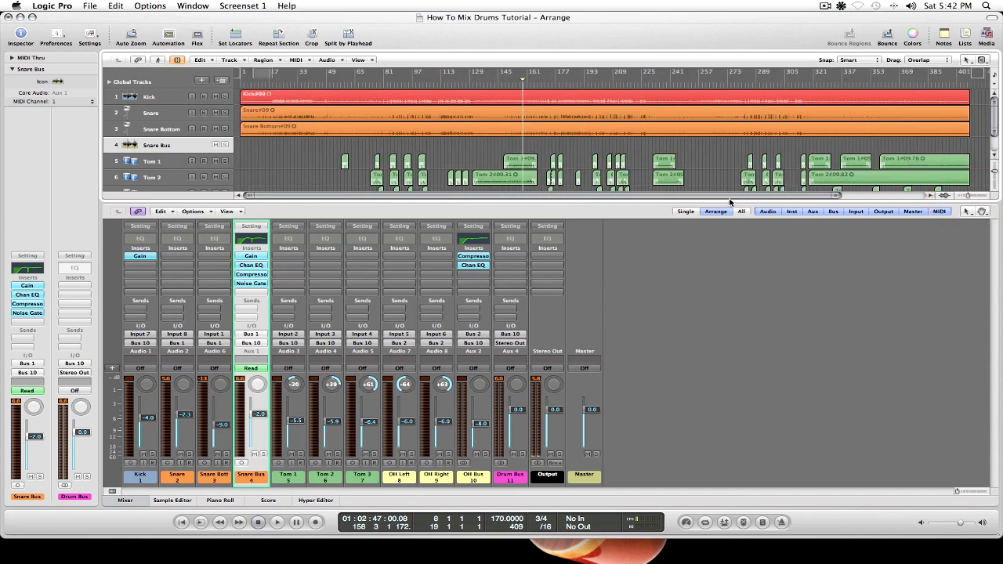
{"action": "left_click_drag", "start_coordinate": [994, 176], "coordinate": [994, 179]}
{"action": "key", "text": "a"}
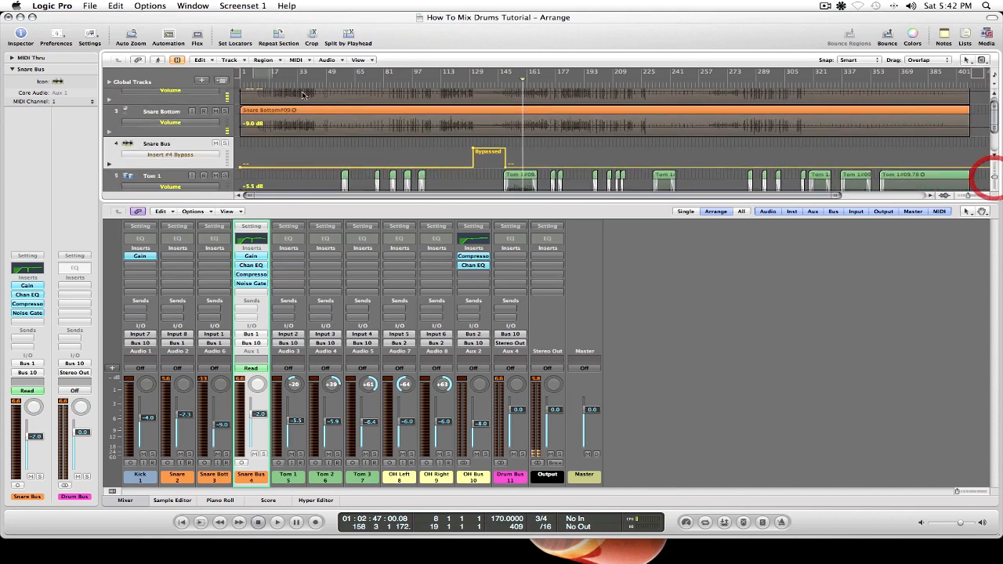
{"action": "left_click", "coordinate": [186, 43]}
{"action": "scroll", "coordinate": [389, 153], "scroll_direction": "up", "scroll_amount": 2}
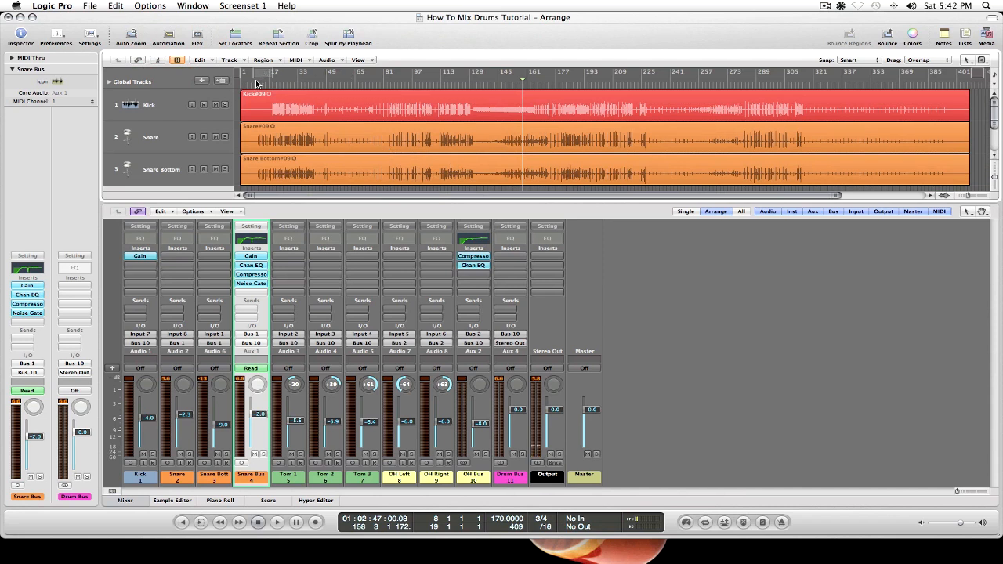
Try to bypass the Snare Bus Noise Gate manually with the playhead near bar 9 and bar 17.
{"action": "left_click", "coordinate": [256, 85]}
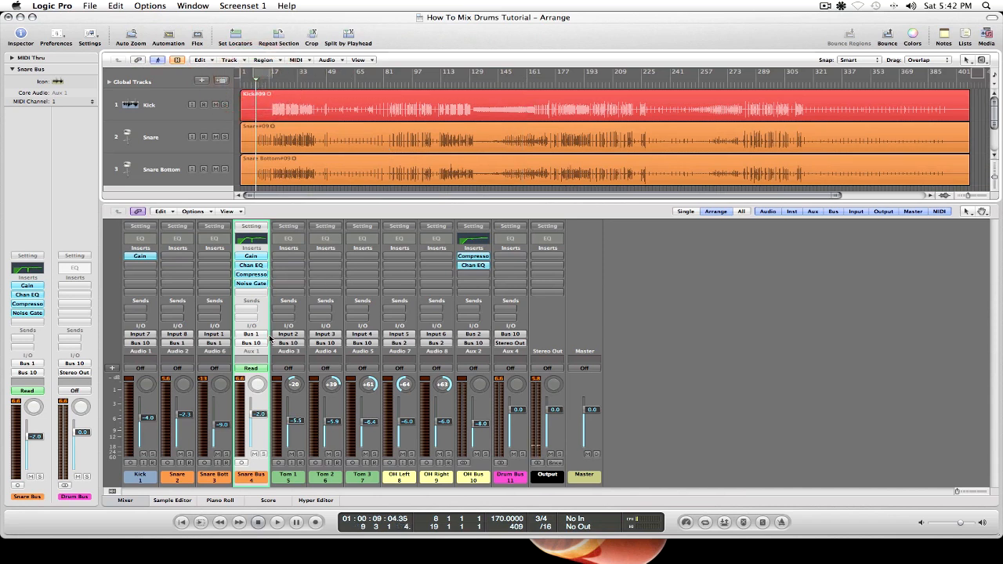
{"action": "left_click", "coordinate": [253, 283], "text": "alt"}
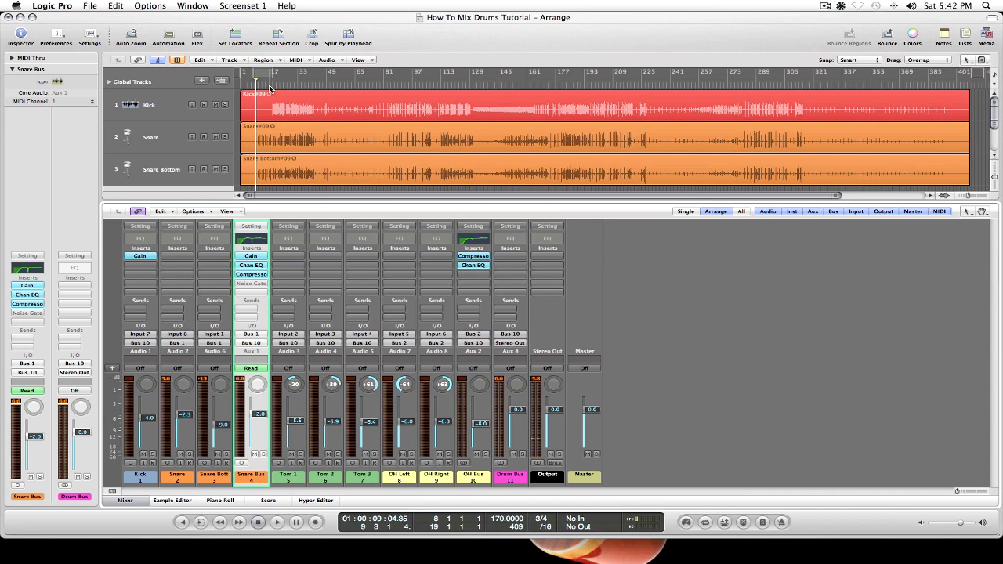
{"action": "left_click", "coordinate": [269, 80]}
{"action": "left_click", "coordinate": [262, 285], "text": "alt"}
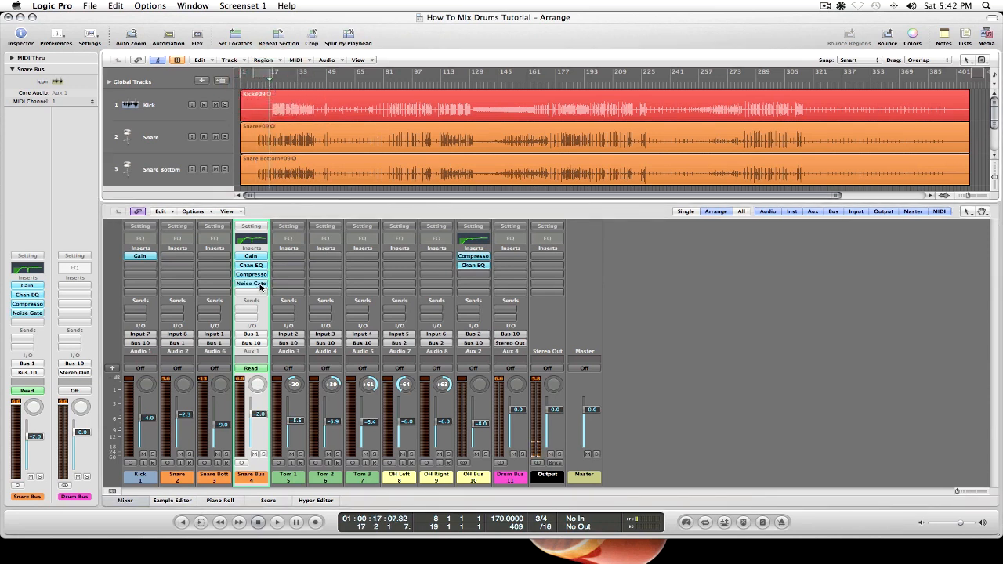
Set the Snare Bus automation mode to Off and bypass its Noise Gate.
{"action": "left_click", "coordinate": [255, 369]}
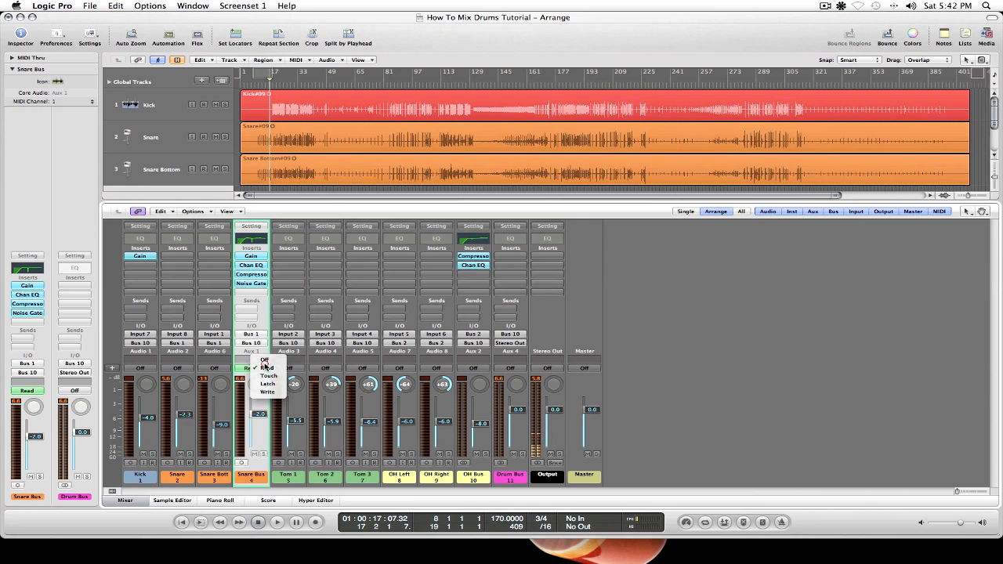
{"action": "left_click", "coordinate": [264, 362]}
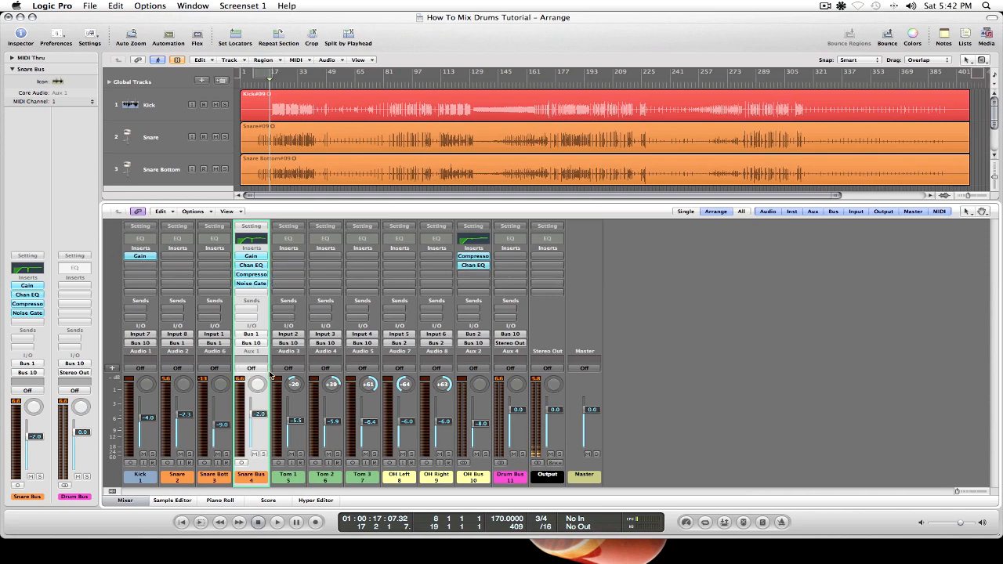
{"action": "left_click", "coordinate": [258, 289]}
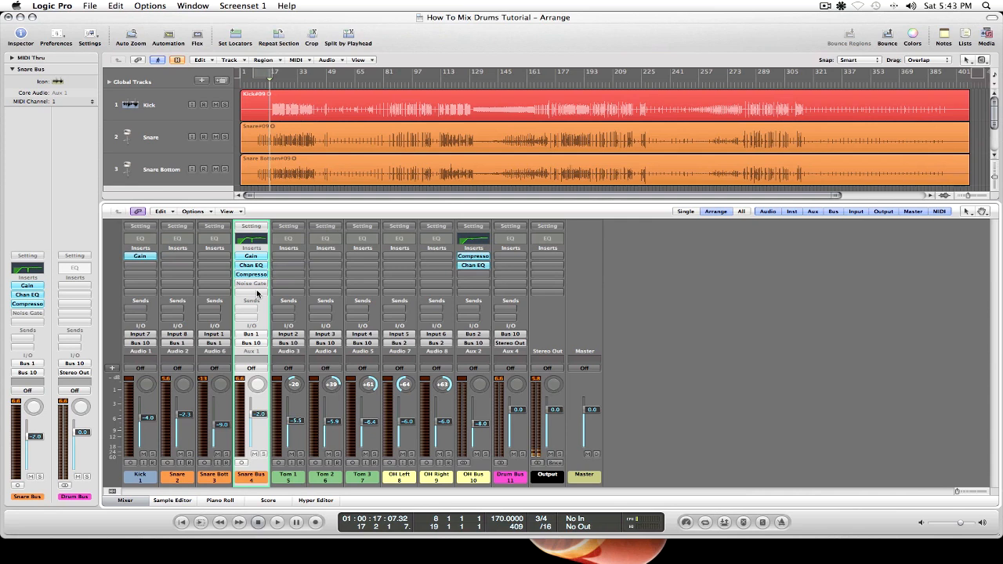
Play the full drum mix from about bar 9, toggling the Snare Bus Noise Gate for comparison, and stop with the gate enabled.
{"action": "double_click", "coordinate": [253, 83]}
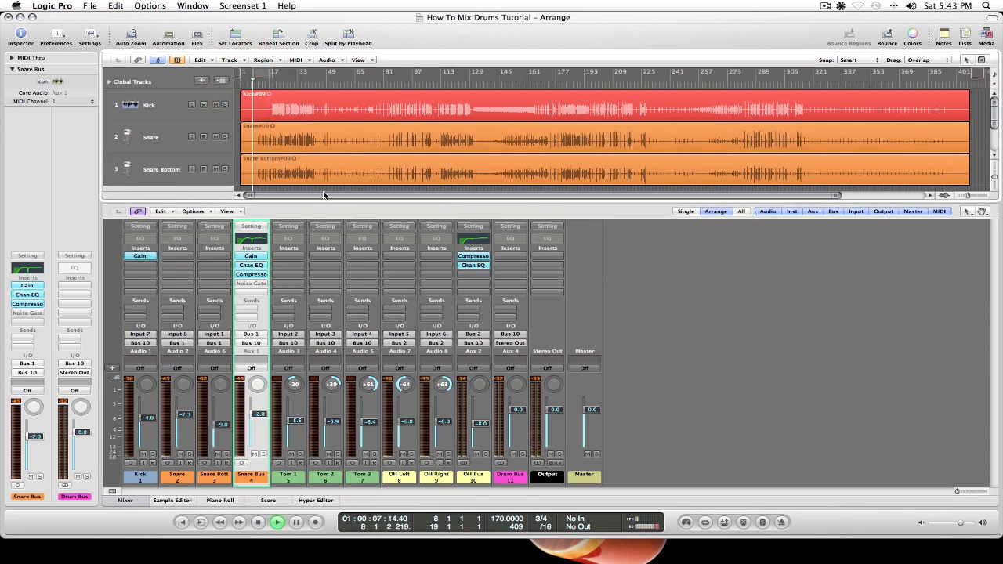
{"action": "left_click", "coordinate": [259, 283]}
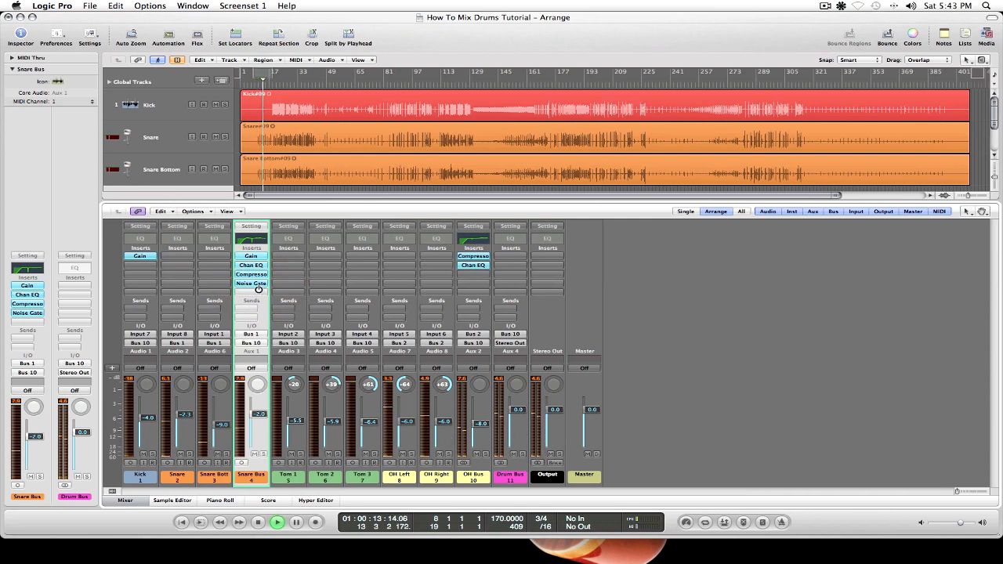
{"action": "left_click", "coordinate": [258, 286]}
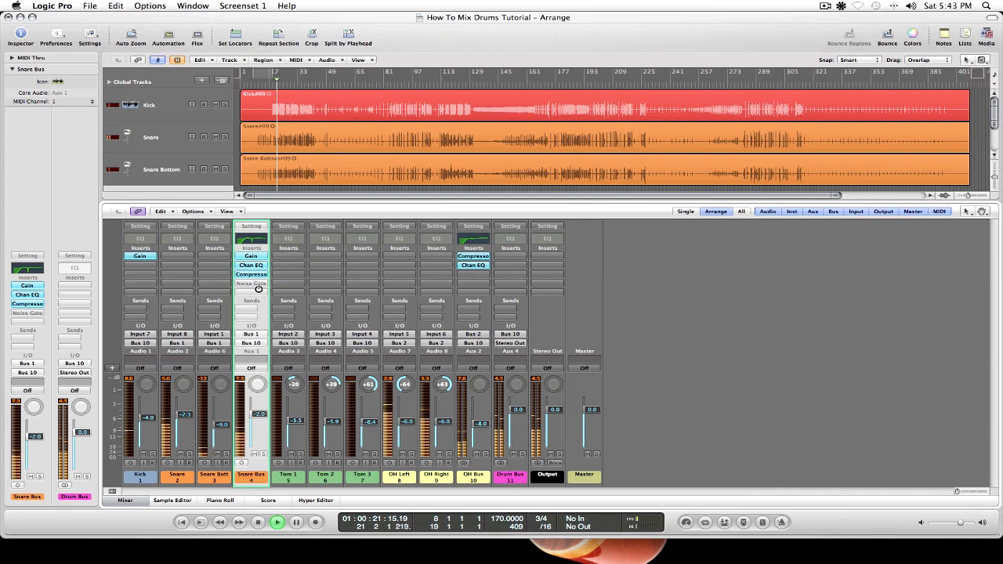
{"action": "left_click", "coordinate": [258, 286], "text": "alt"}
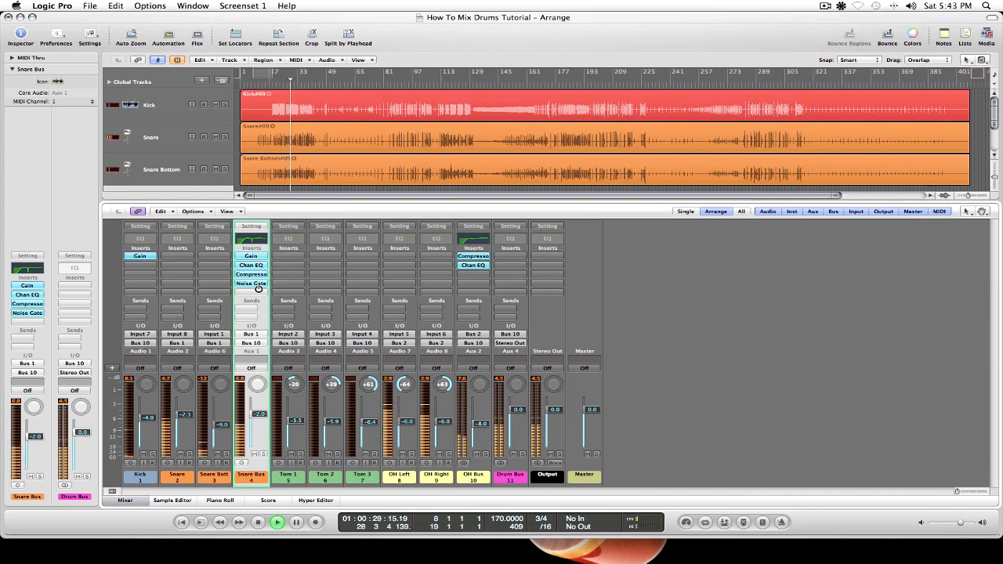
{"action": "left_click", "coordinate": [257, 285], "text": "alt"}
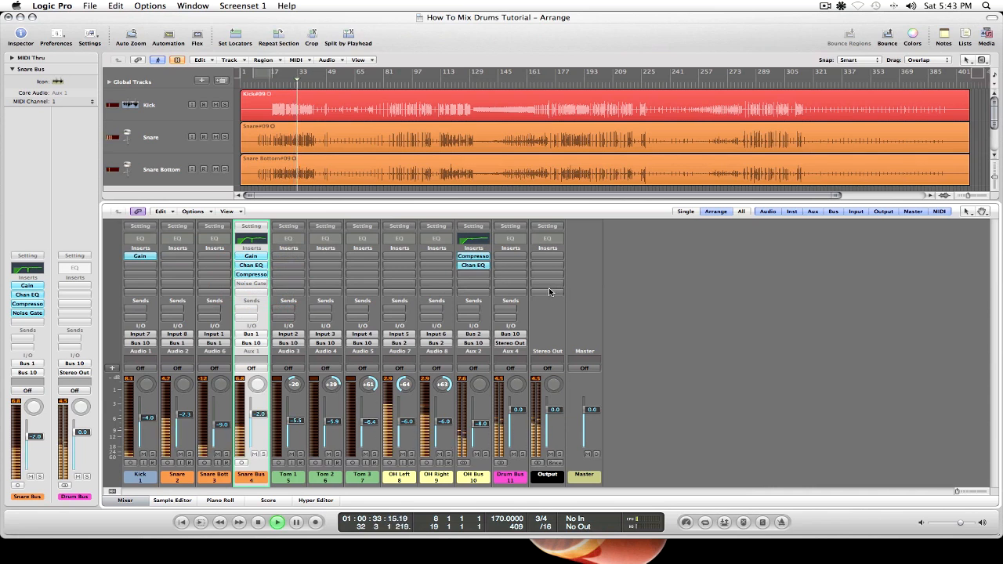
{"action": "left_click", "coordinate": [253, 286], "text": "alt"}
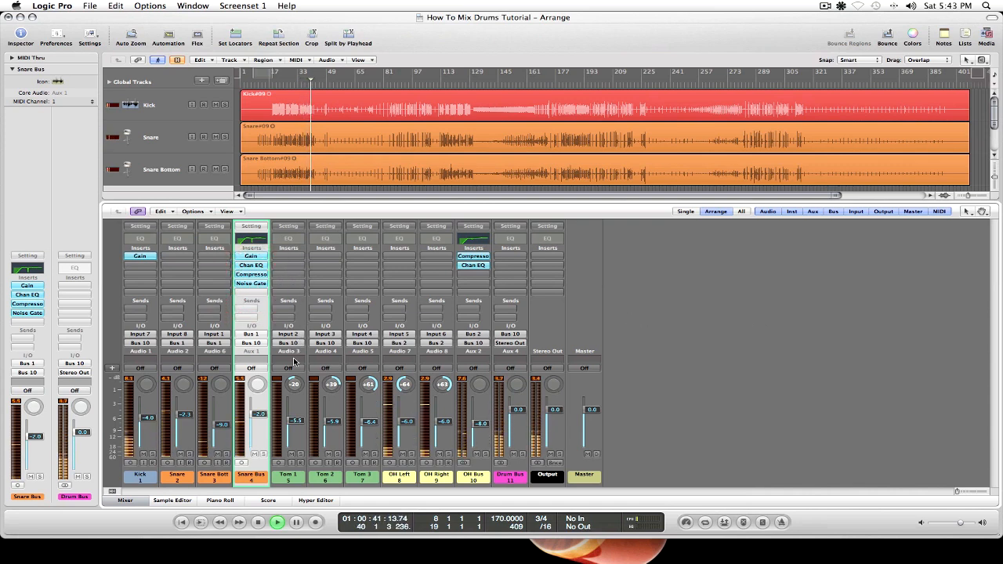
{"action": "left_click", "coordinate": [259, 283], "text": "alt"}
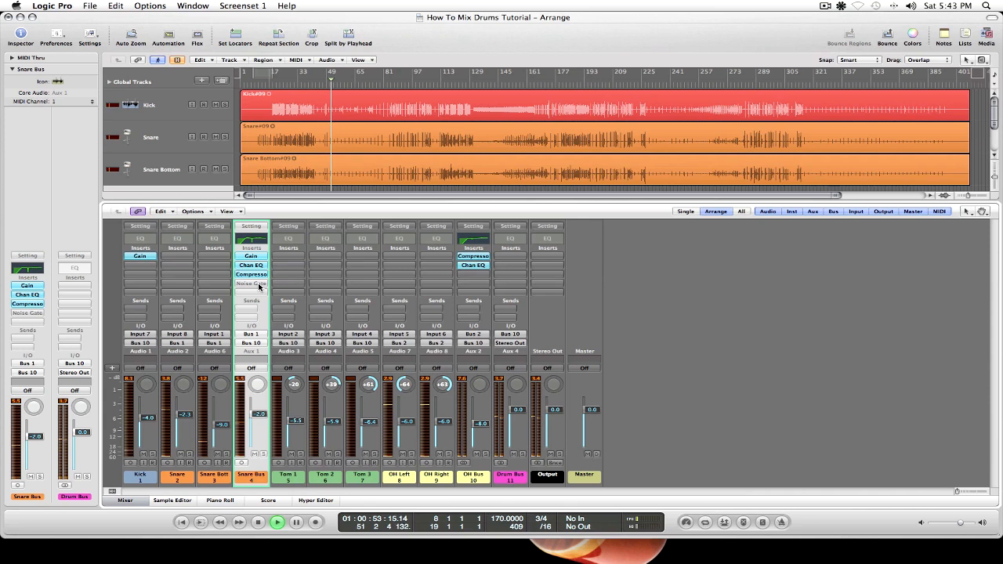
{"action": "left_click", "coordinate": [259, 287]}
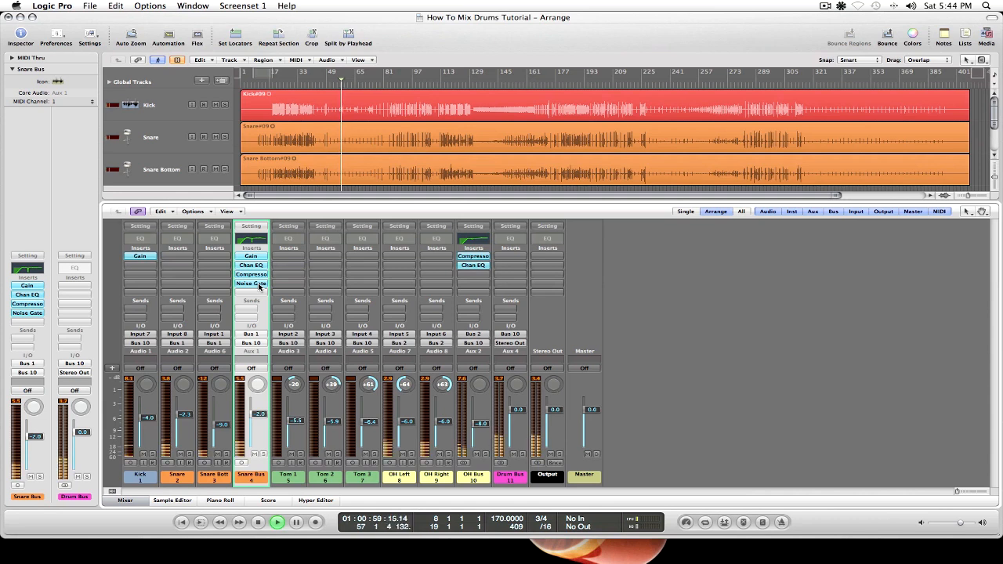
{"action": "key", "text": "space"}
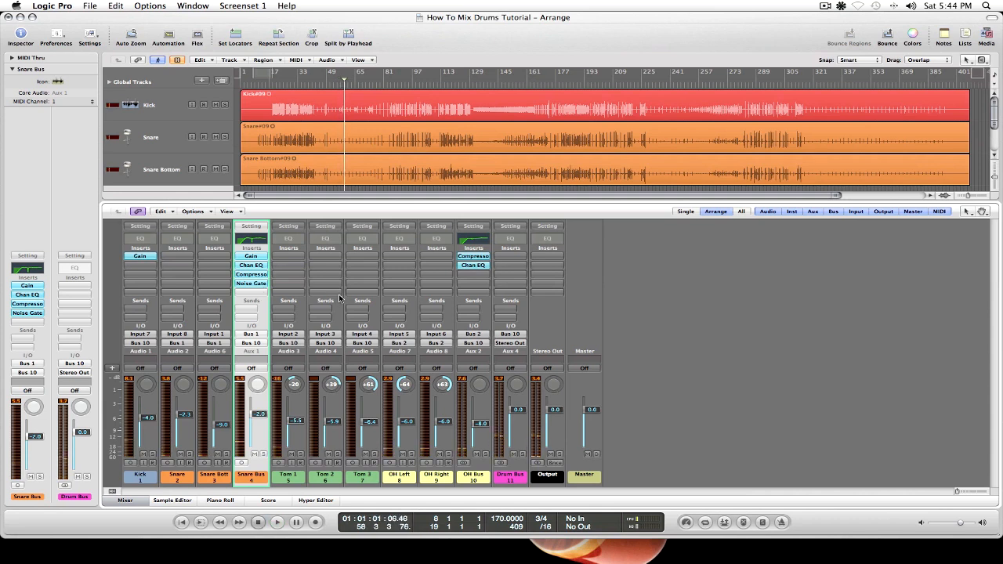